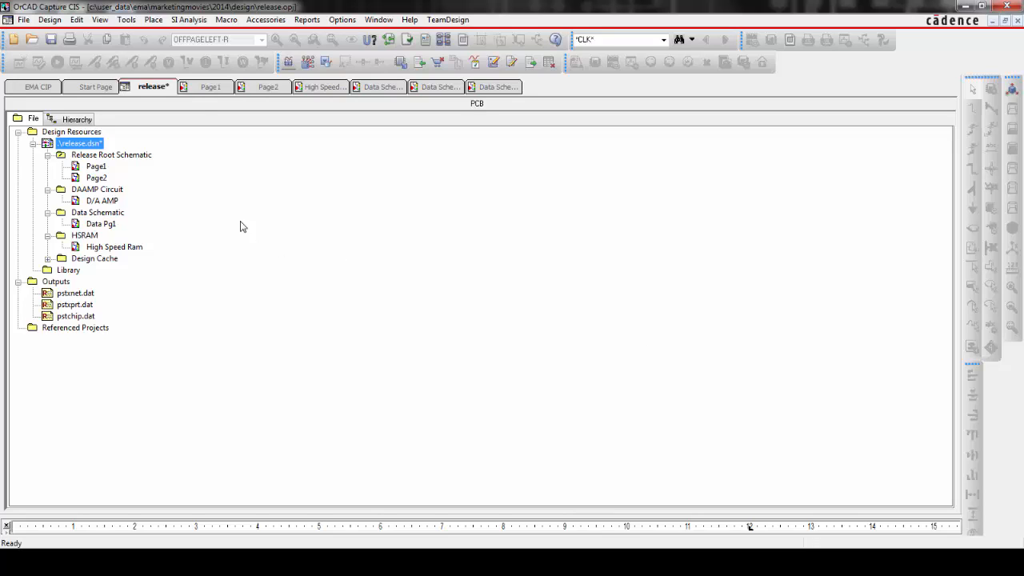
- Set the HARD_LOCATION property of connector J1 on Page1 to True and close its property editor
left_click(200, 88)
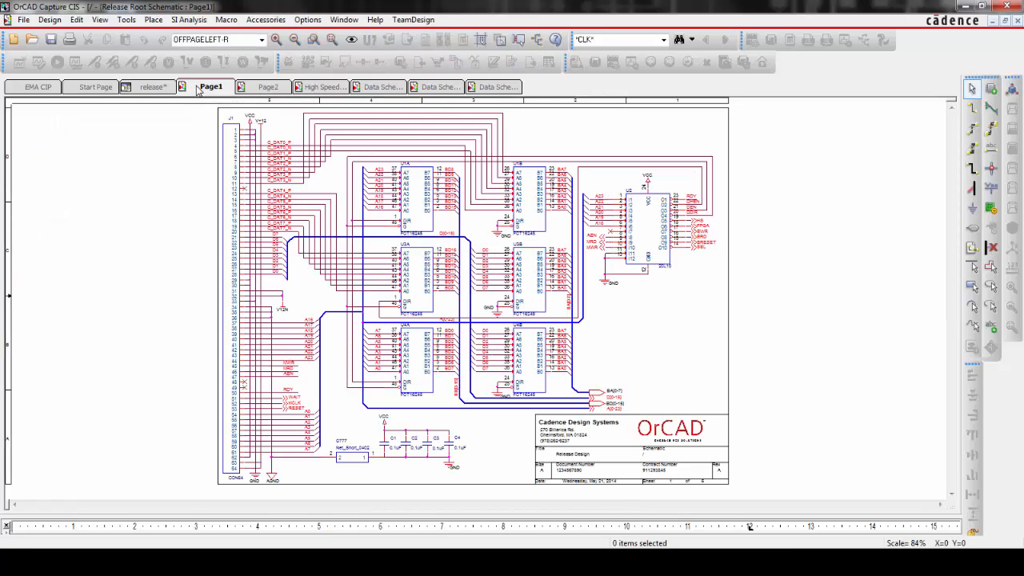
double_click(232, 196)
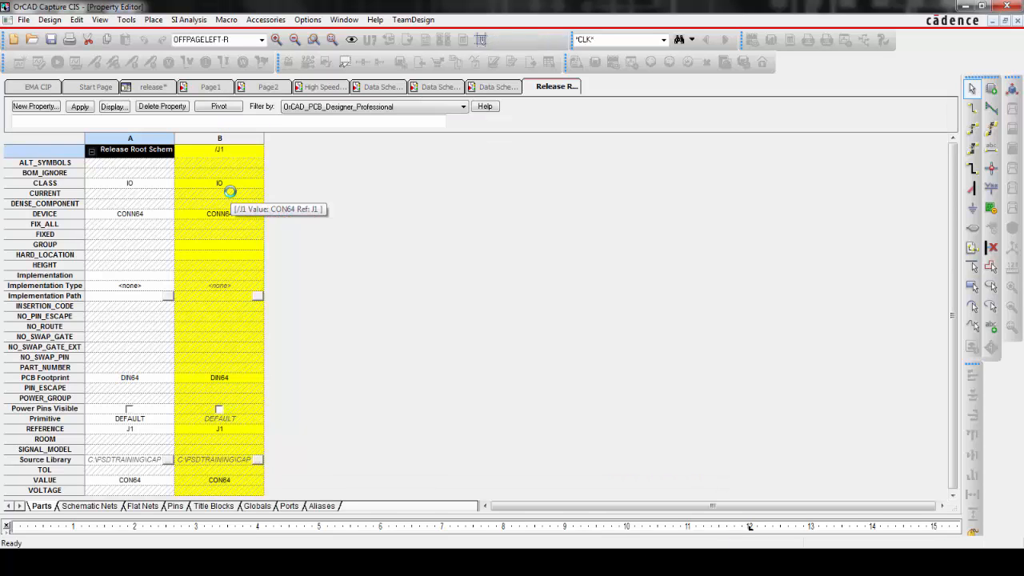
left_click(195, 256)
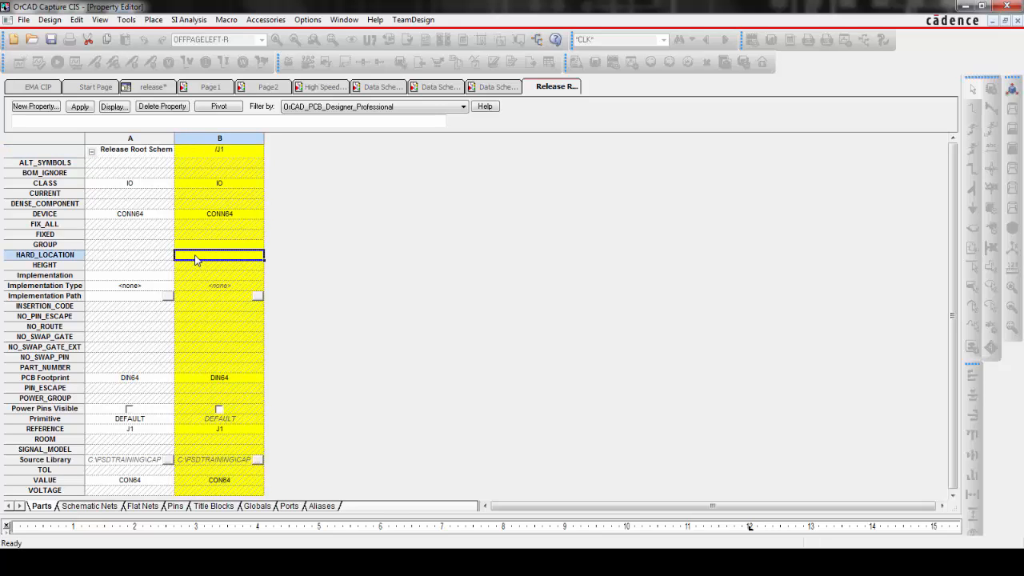
type("True")
left_click(1018, 20)
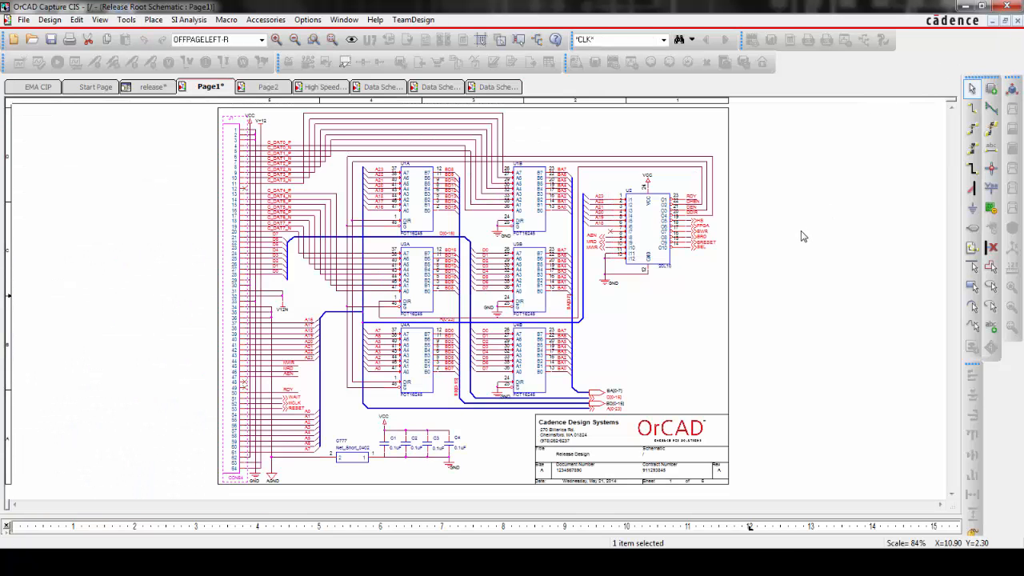
left_click(803, 236)
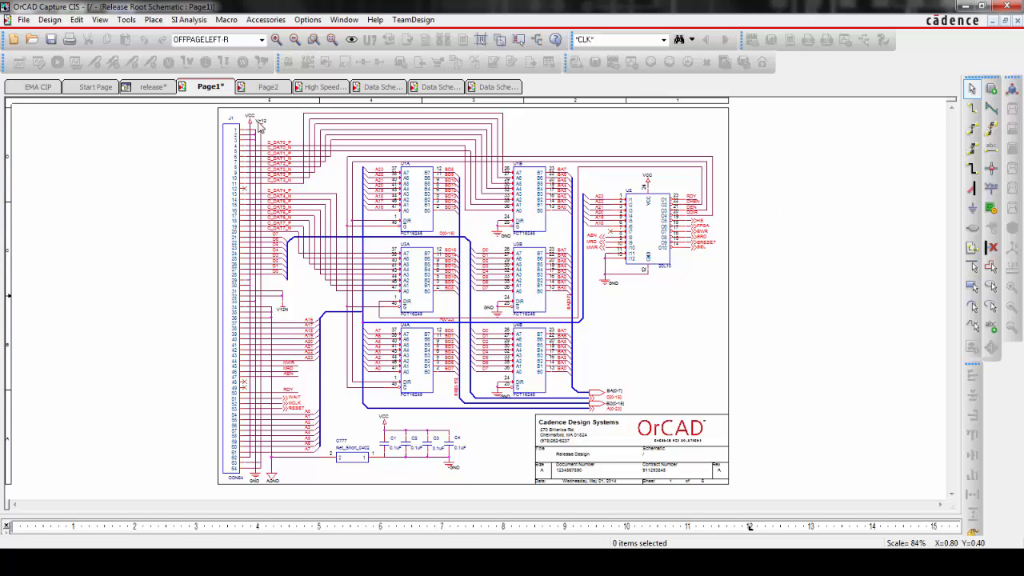
- Restrict the drag selection filter on Page2 to Parts only
left_click(264, 88)
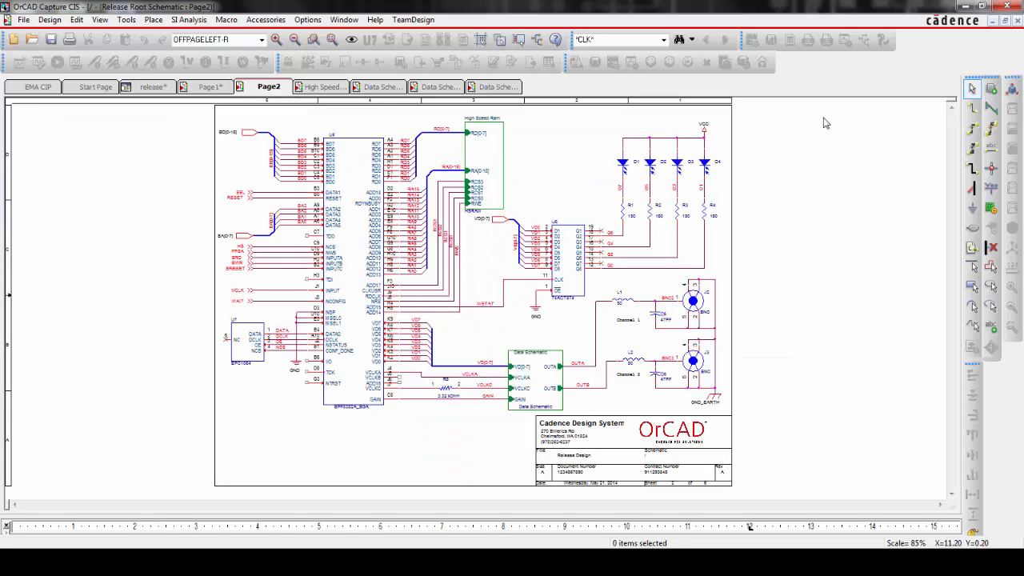
right_click(773, 139)
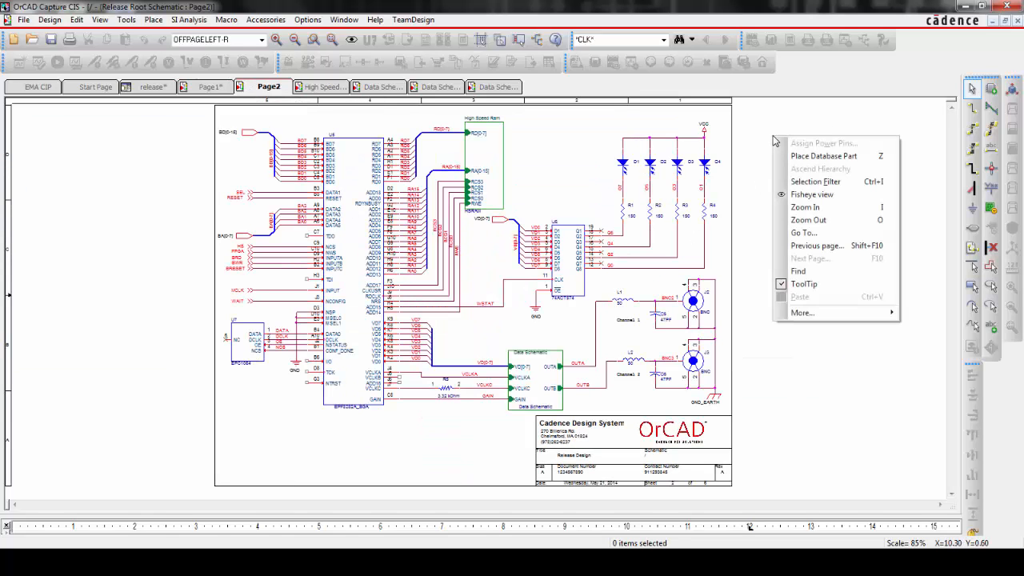
left_click(821, 184)
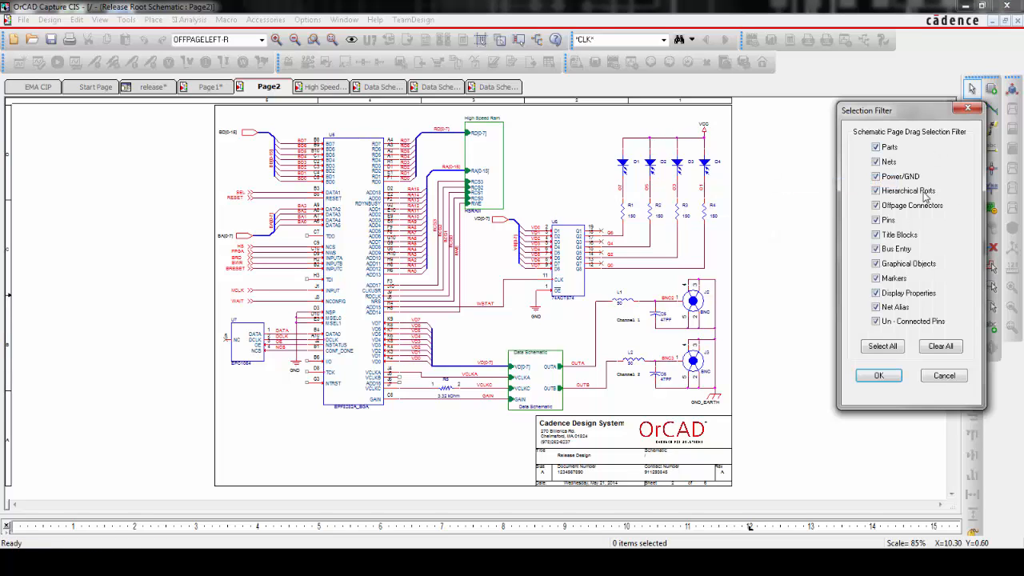
left_click(940, 346)
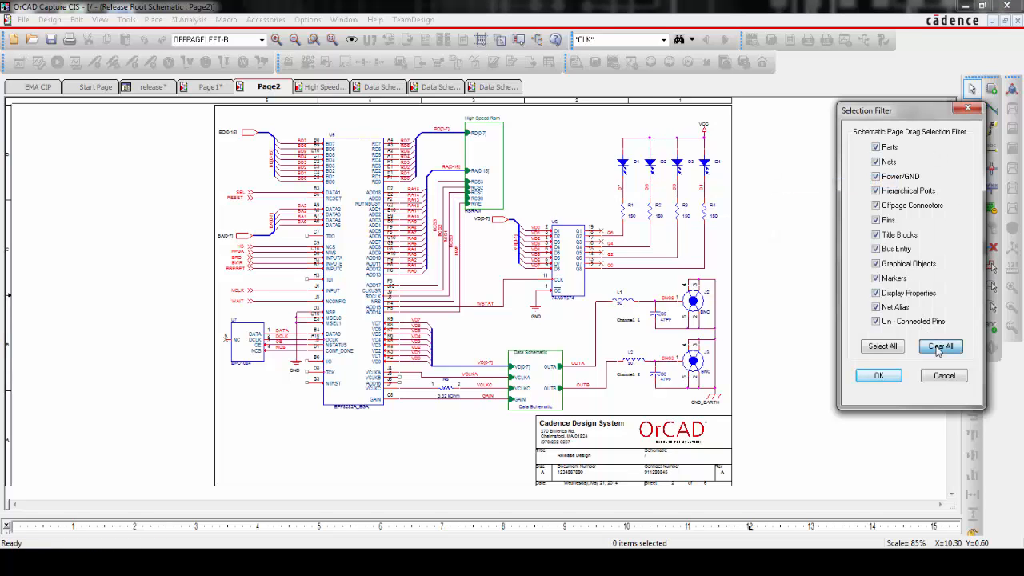
left_click(876, 147)
left_click(879, 376)
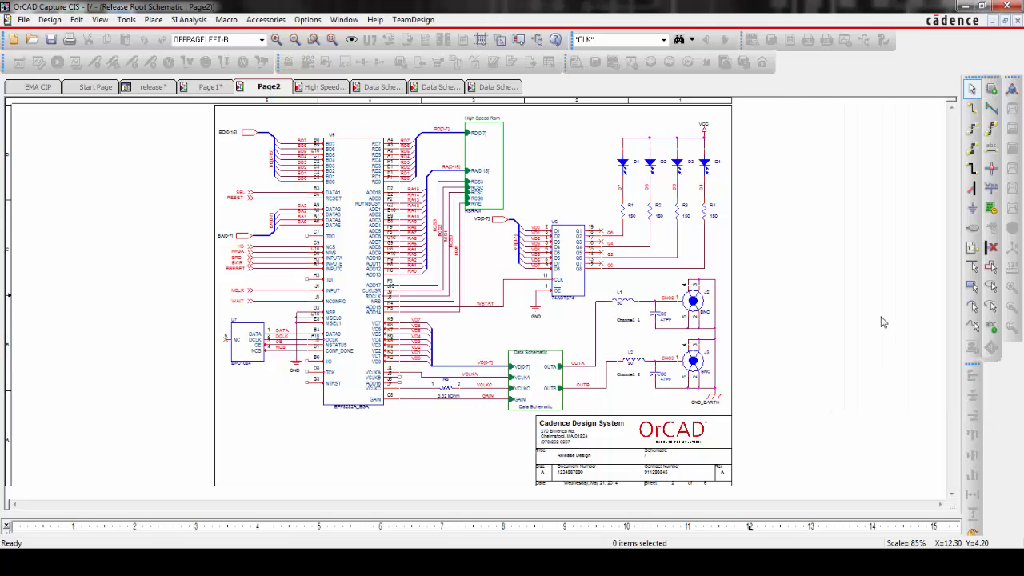
- Assign the ROOM value LED to diodes D1–D4, resistors R1–R4 and the adjacent IC driving them on Page2
left_click_drag(530, 128, 712, 265)
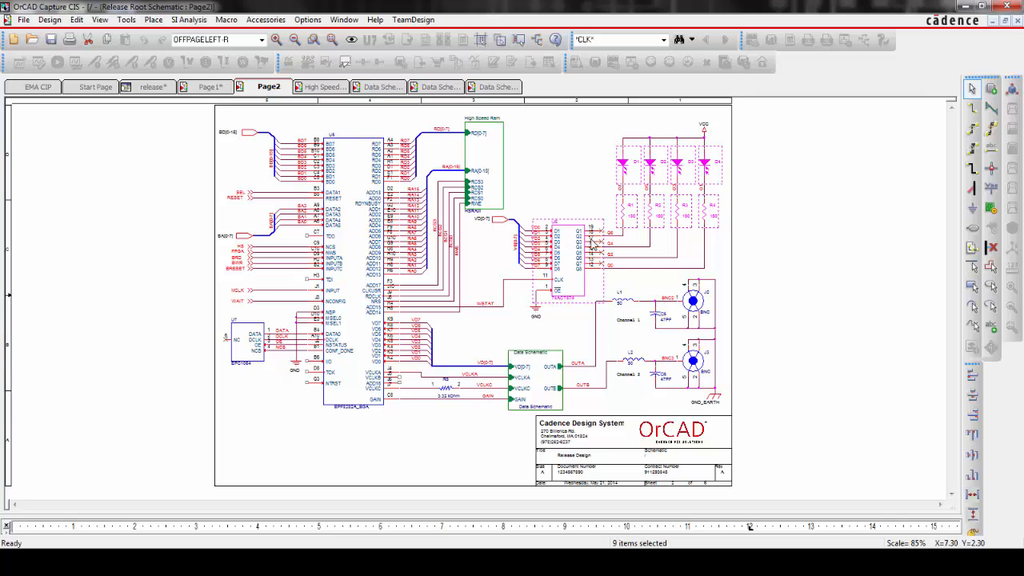
right_click(566, 240)
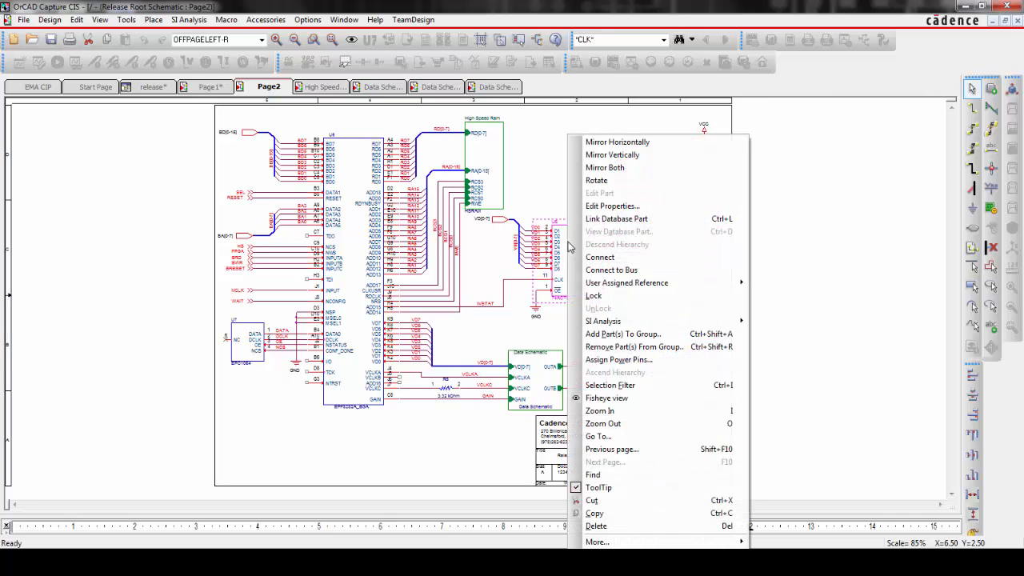
left_click(610, 206)
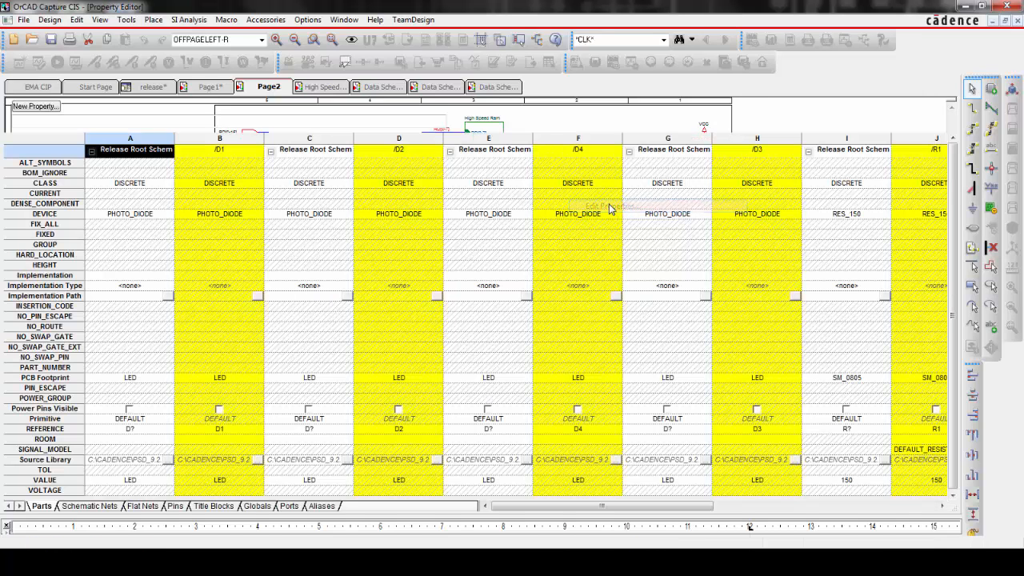
left_click(69, 440)
right_click(70, 441)
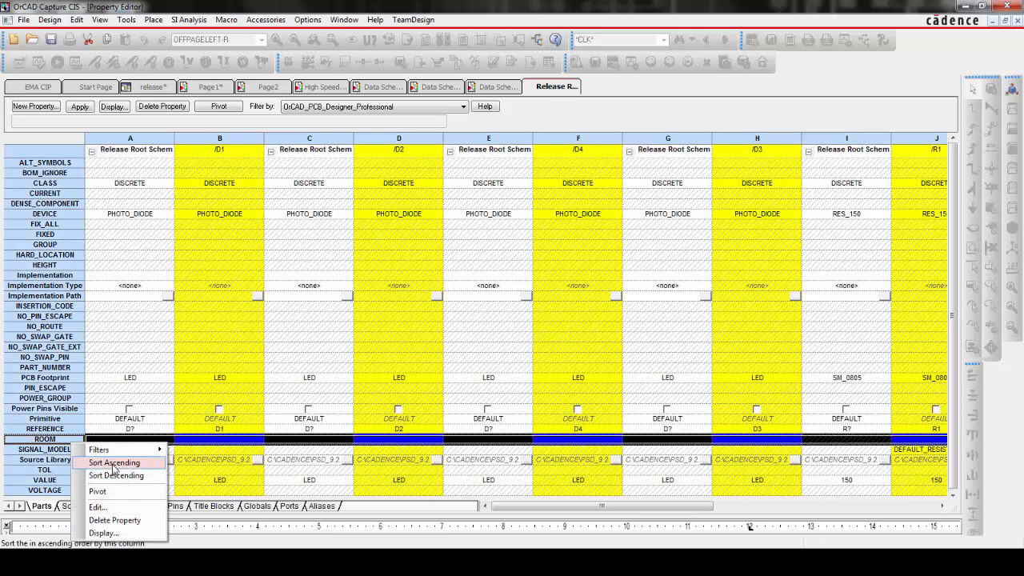
left_click(98, 507)
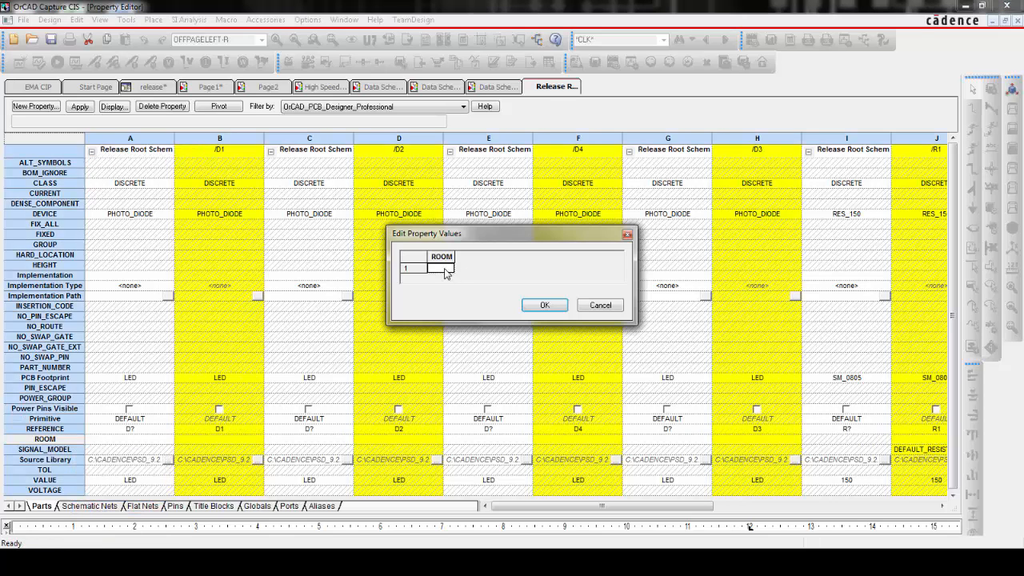
type("LED")
left_click(544, 305)
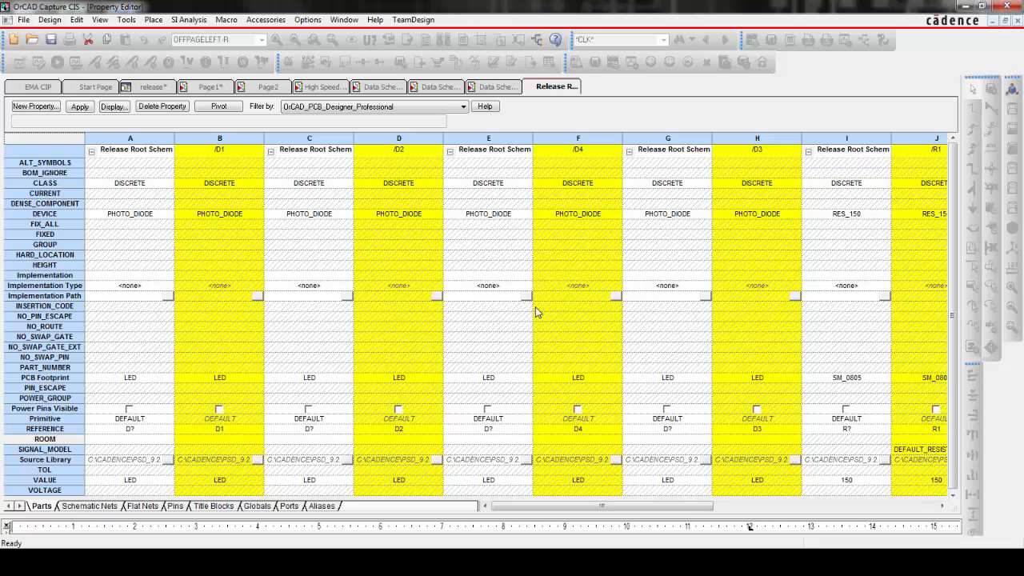
left_click(1016, 20)
left_click(789, 232)
- Reset the selection filter on Page2 to include all object types
right_click(790, 233)
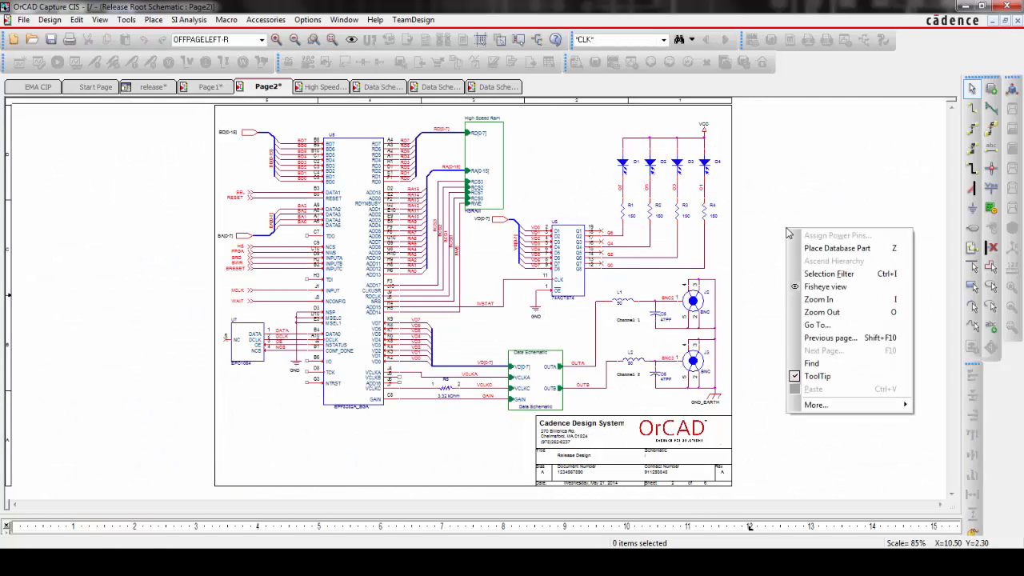
left_click(825, 274)
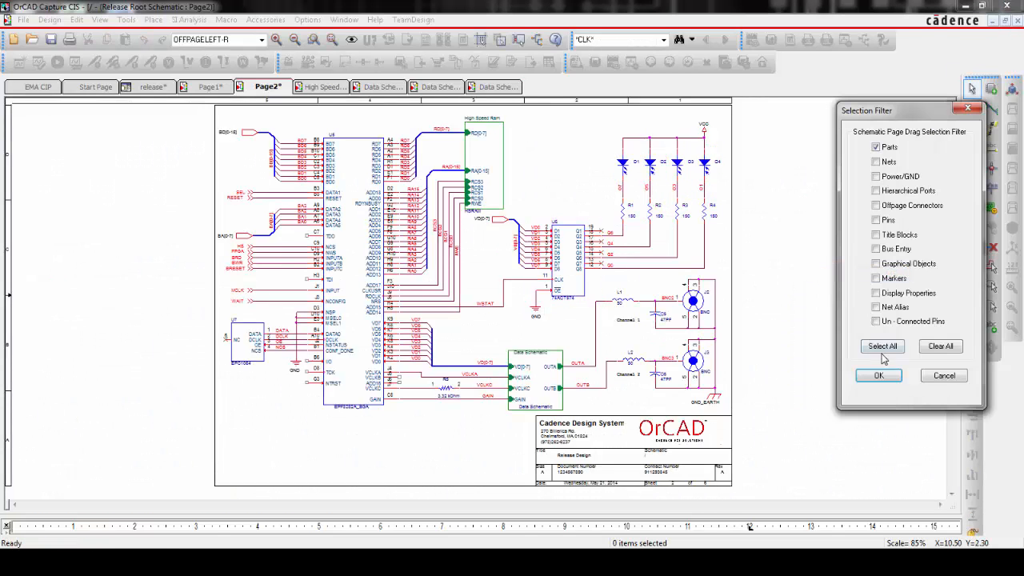
left_click(880, 376)
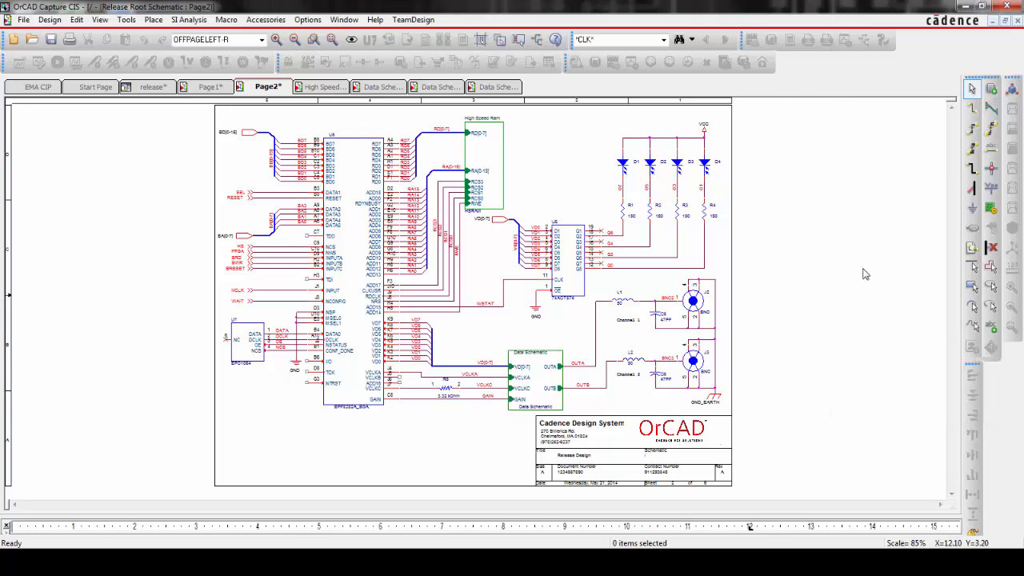
- Create differential pairs for the release design with automatic setup, using prefix DP_, positive filter _P and negative filter _N
left_click(153, 86)
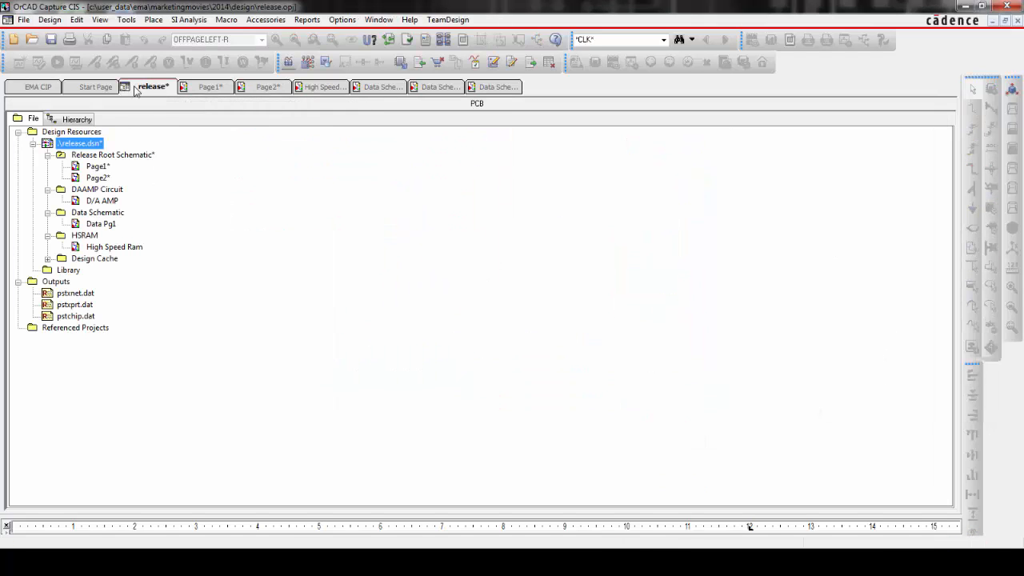
left_click(127, 20)
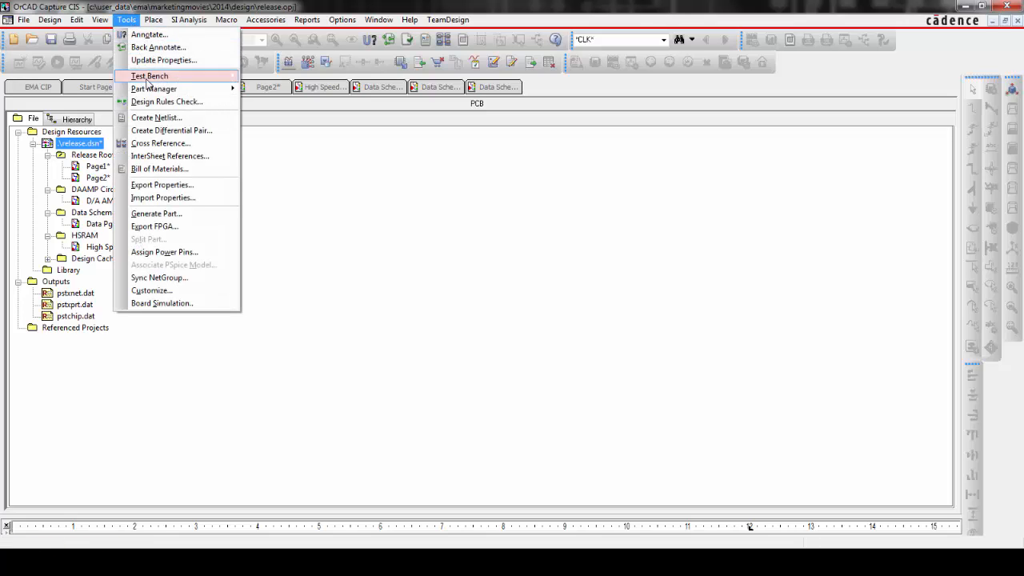
left_click(157, 132)
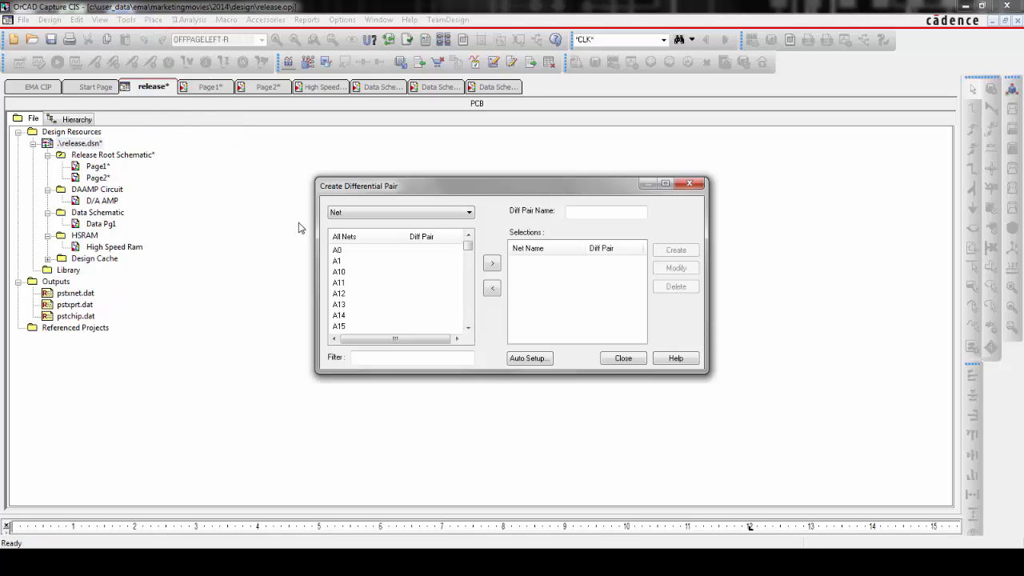
left_click_drag(470, 251, 469, 273)
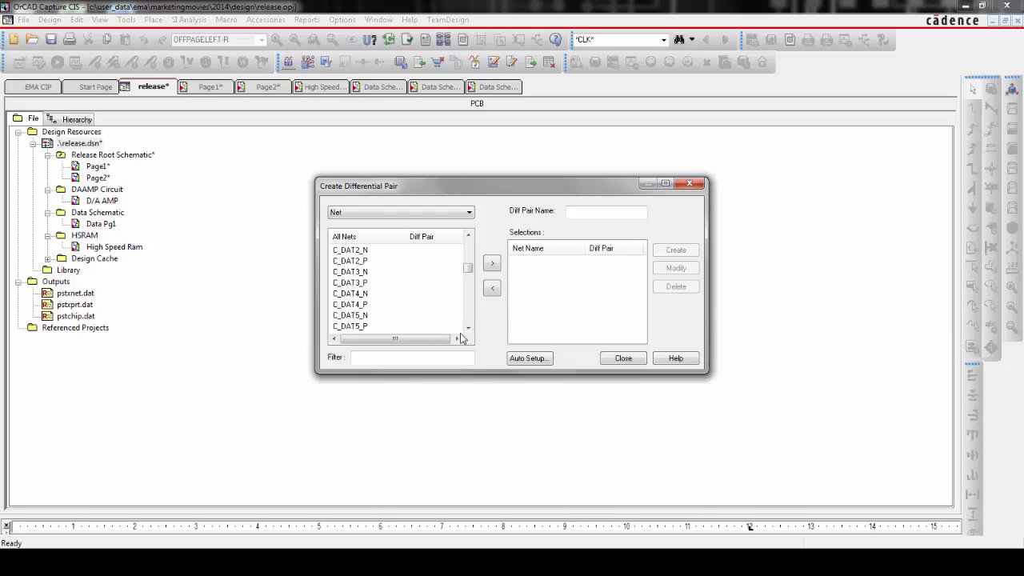
left_click(530, 358)
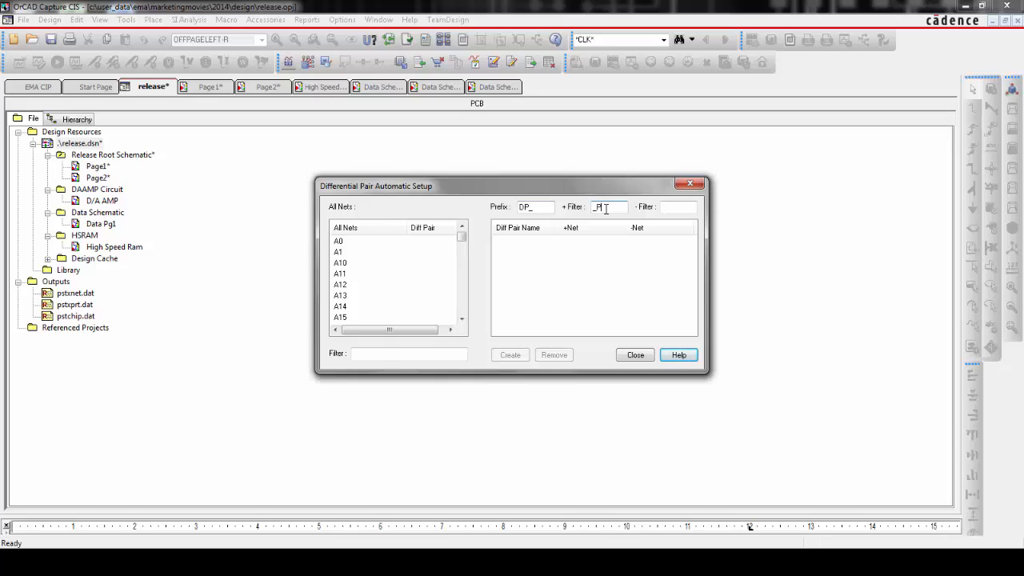
left_click(673, 206)
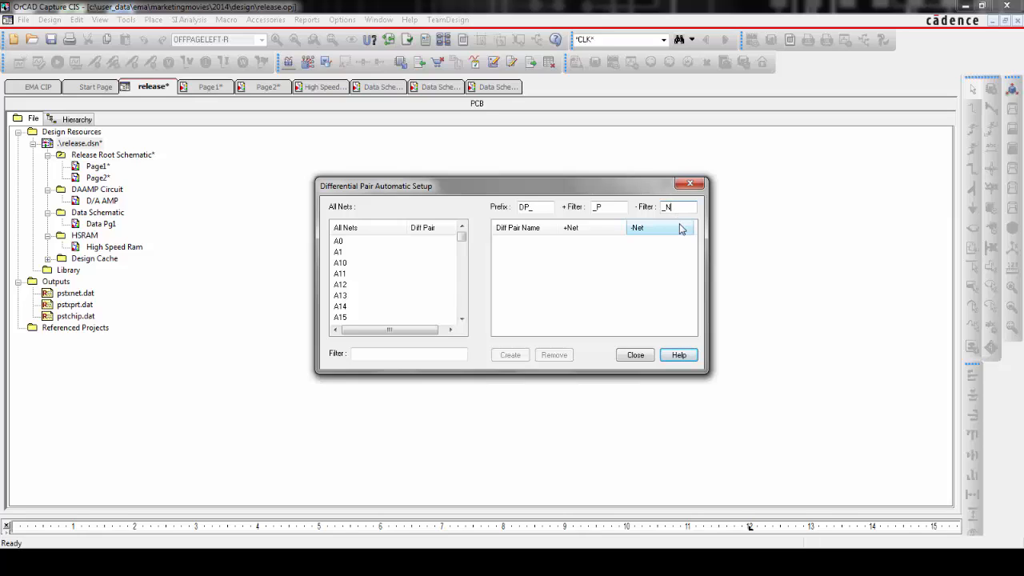
left_click(677, 256)
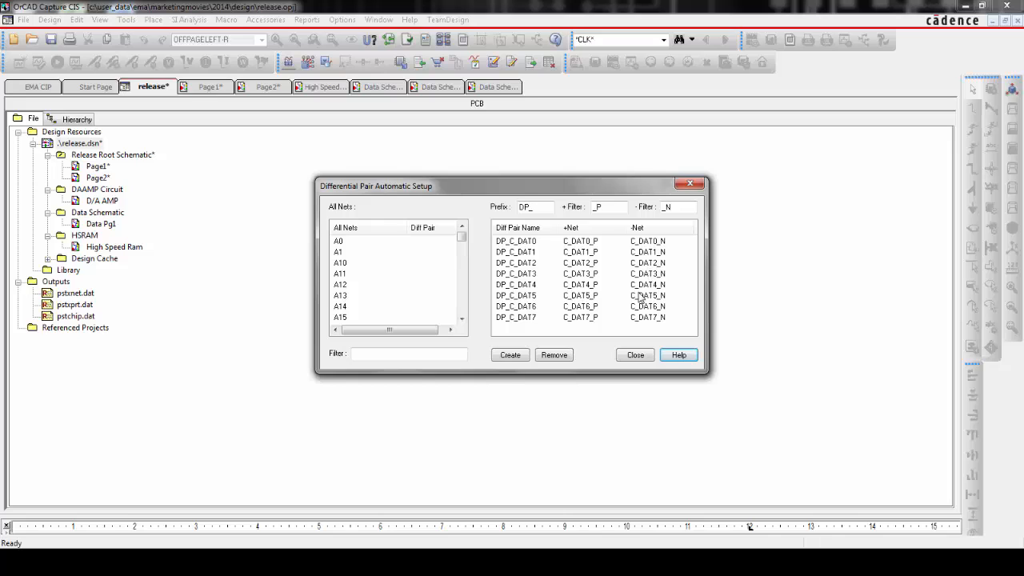
left_click(511, 356)
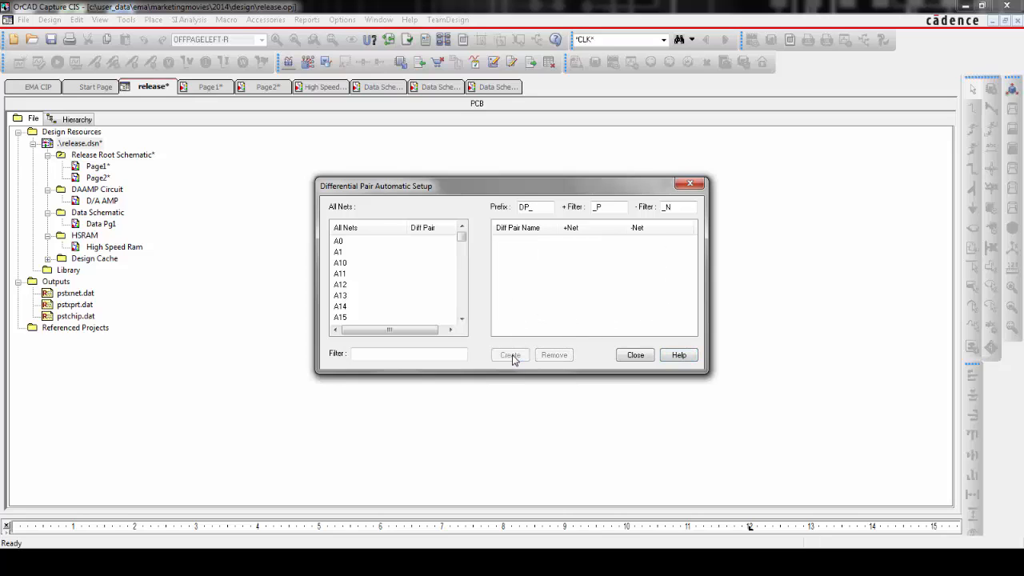
left_click(632, 355)
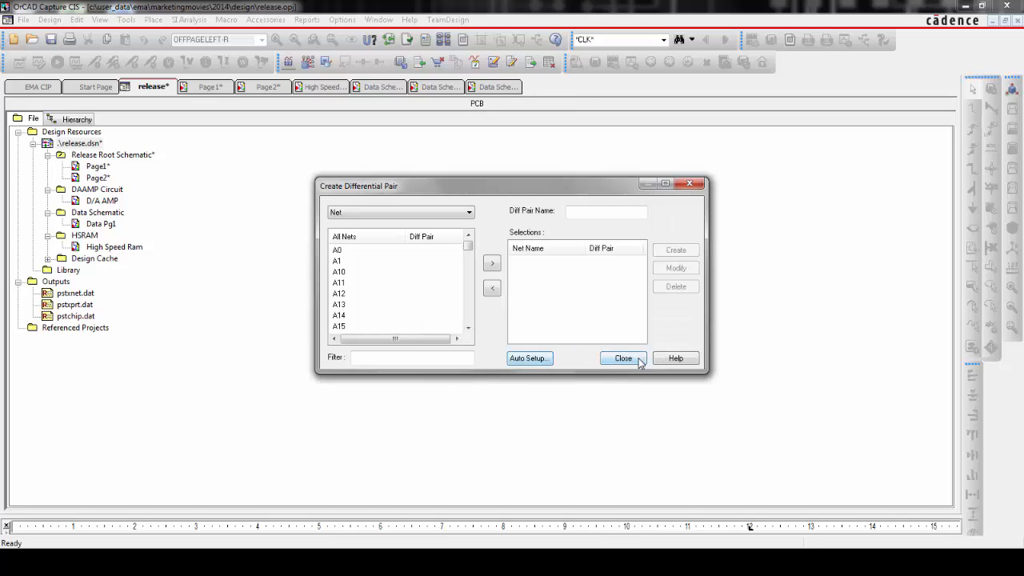
left_click(624, 359)
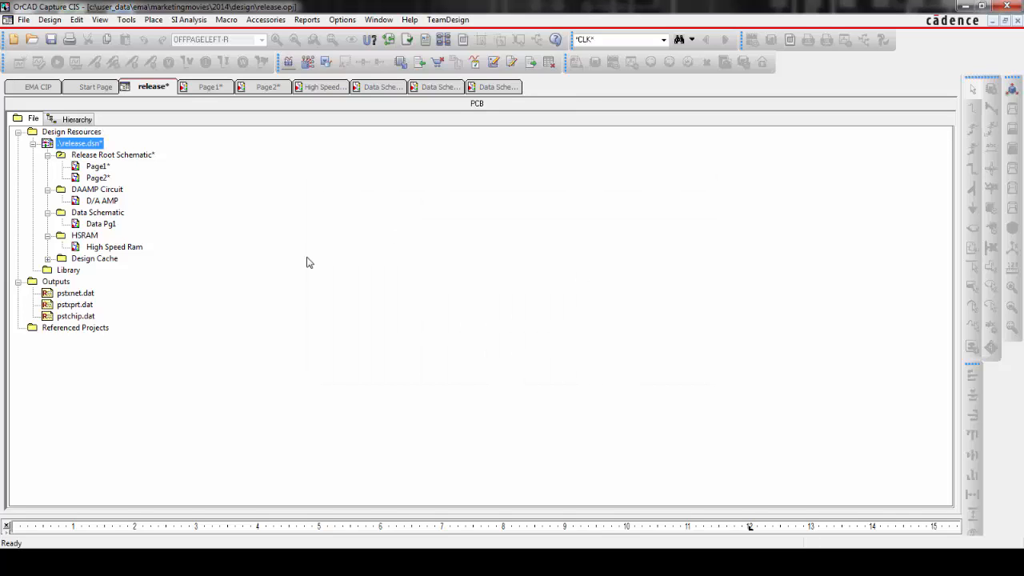
- Open the properties of the C_DAT nets beside J1 on Page1 and check their flat-net and schematic-net properties
left_click(202, 87)
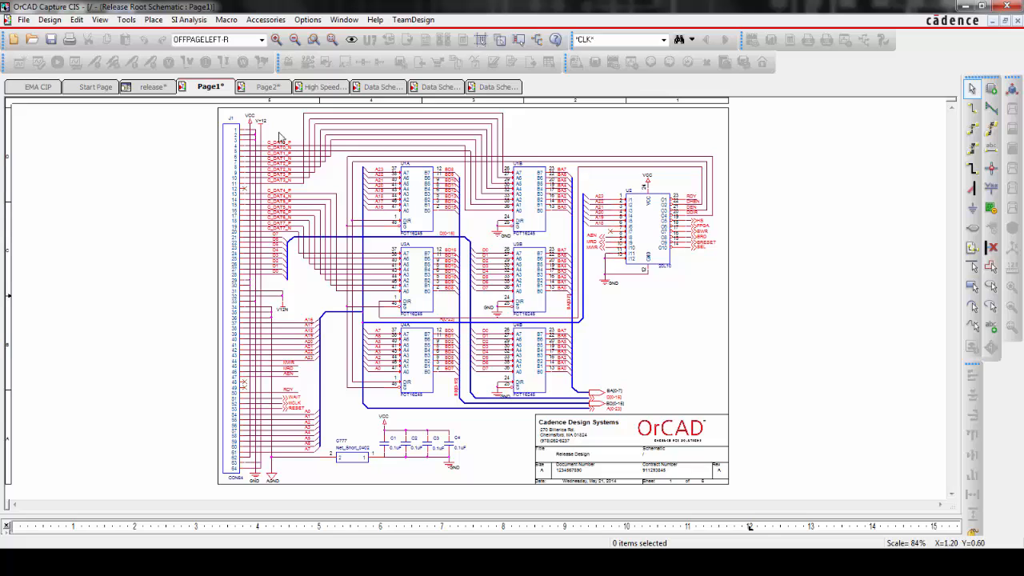
left_click_drag(275, 116, 337, 233)
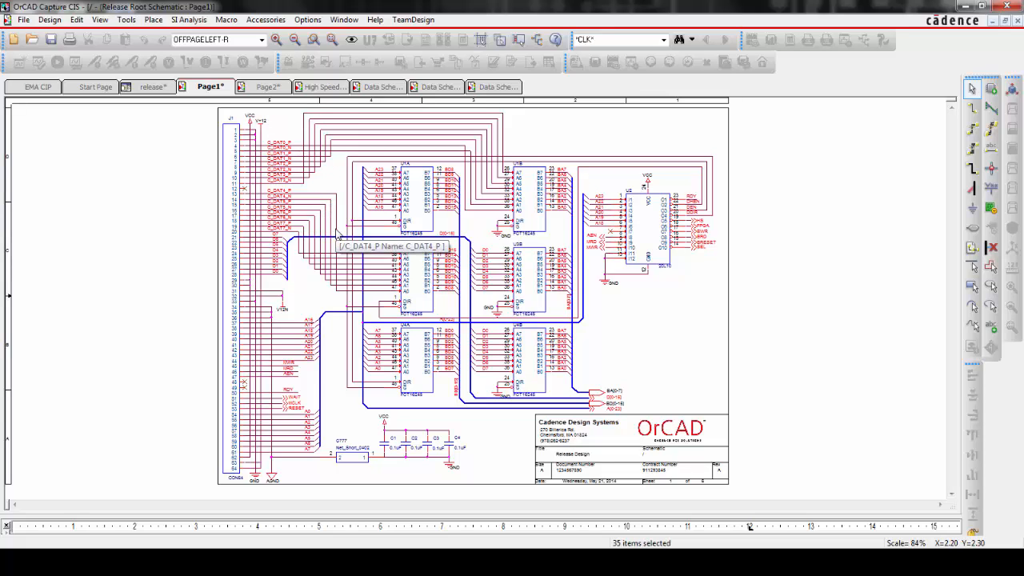
right_click(298, 163)
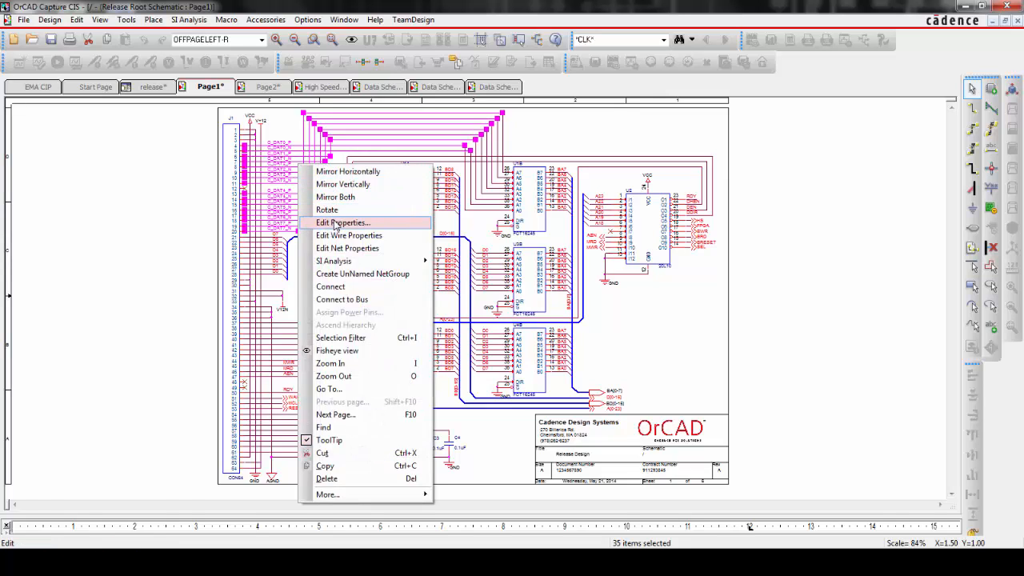
left_click(342, 223)
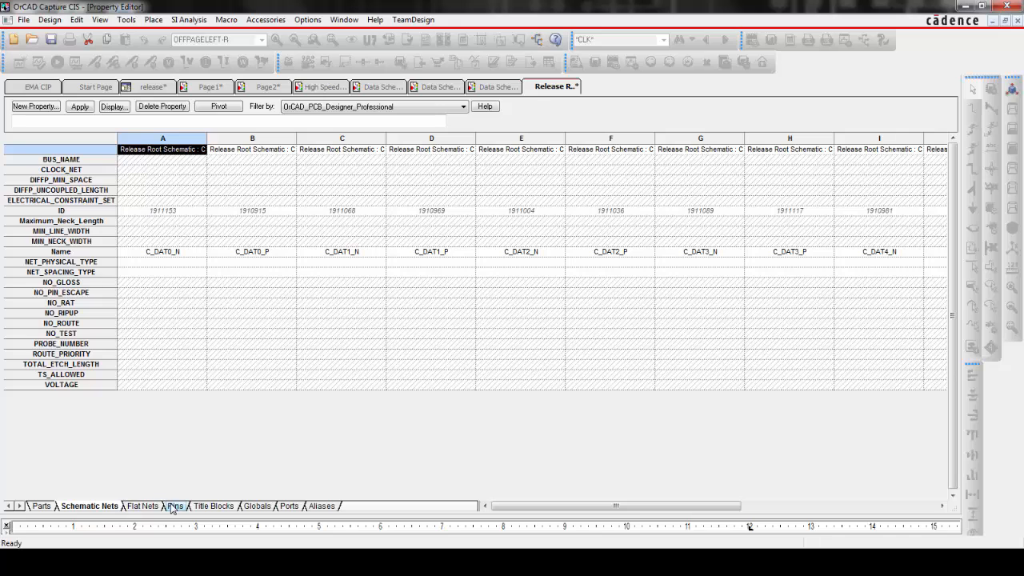
left_click(143, 507)
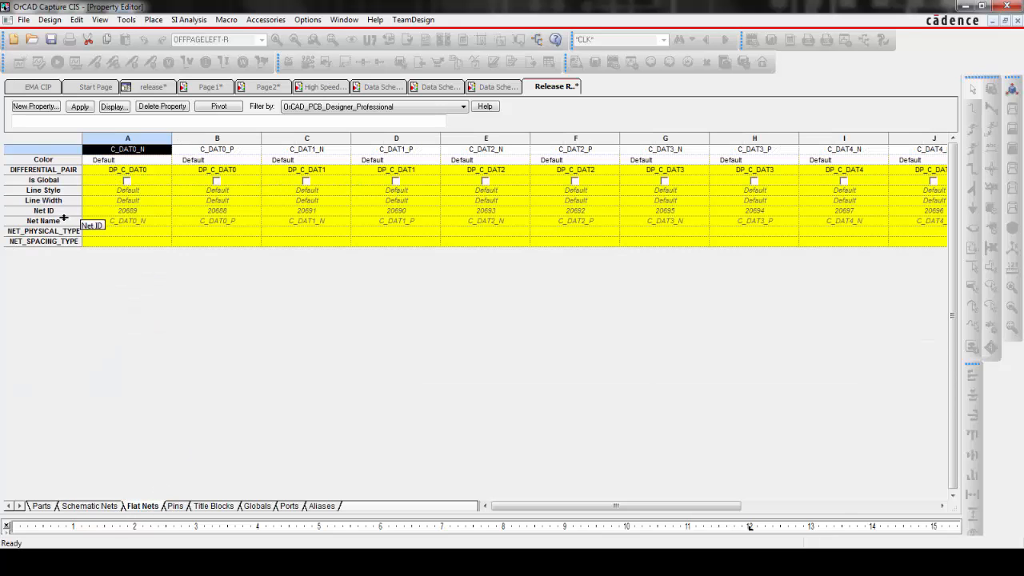
left_click(105, 507)
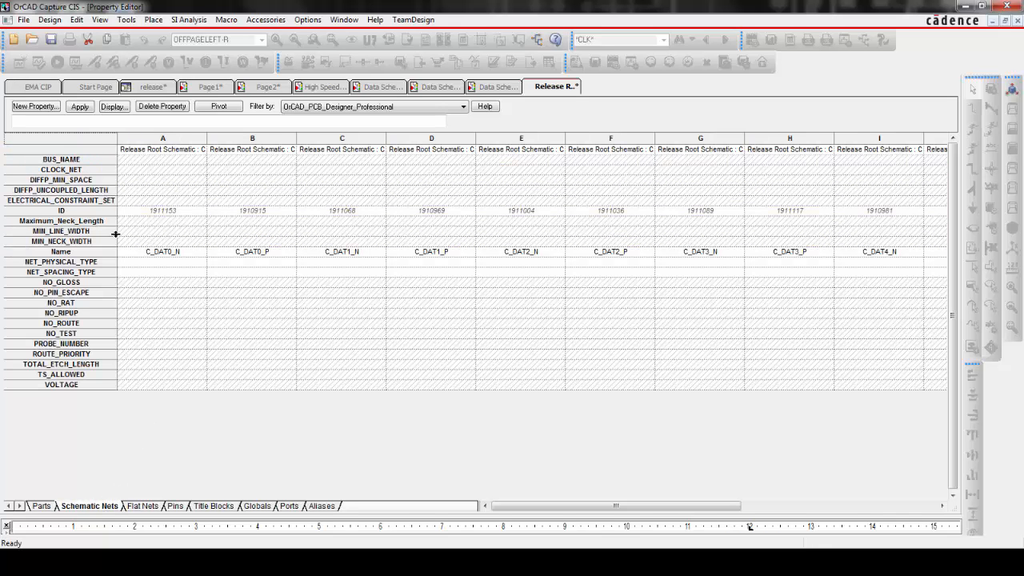
- Set DIFFP_UNCOUPLED_LENGTH to 400mil for all selected C_DAT schematic nets and close their properties
left_click(108, 191)
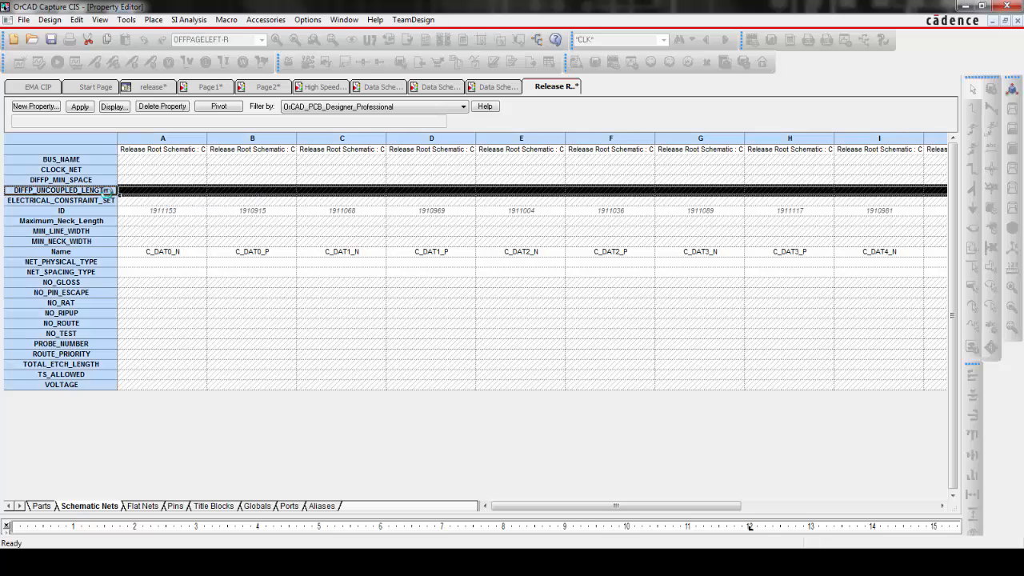
right_click(109, 192)
left_click(134, 259)
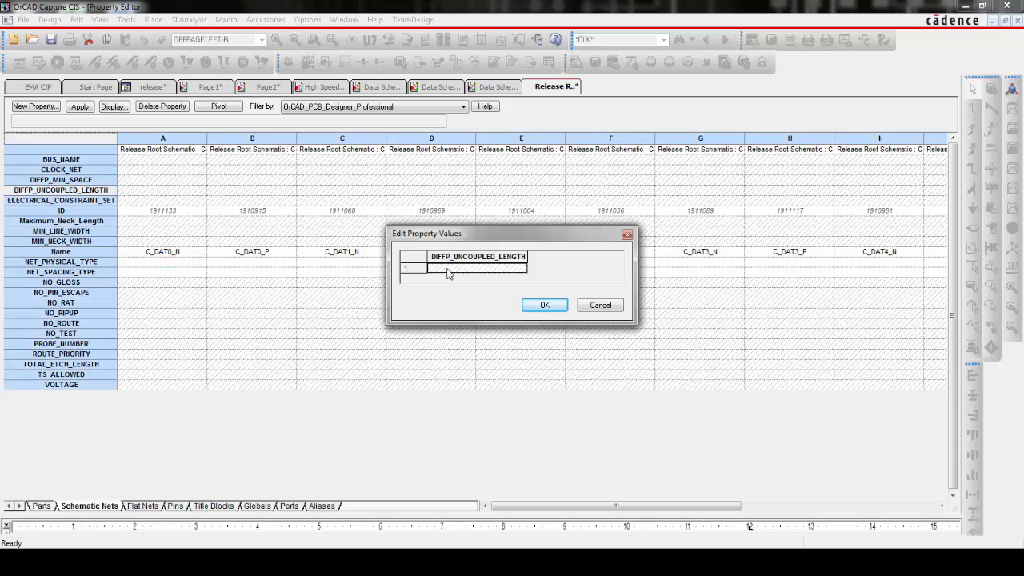
type("400mil")
left_click(547, 306)
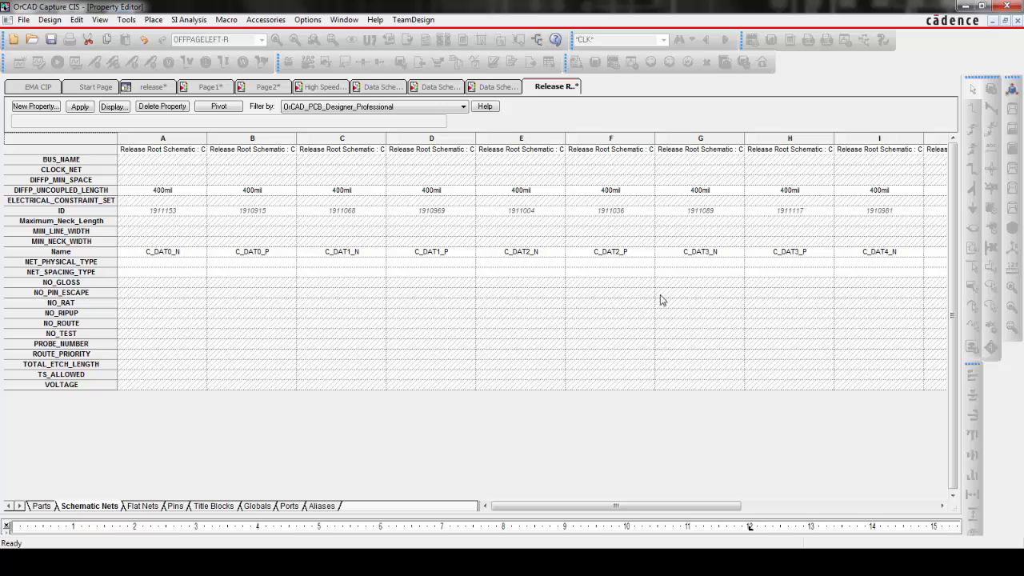
left_click(1018, 22)
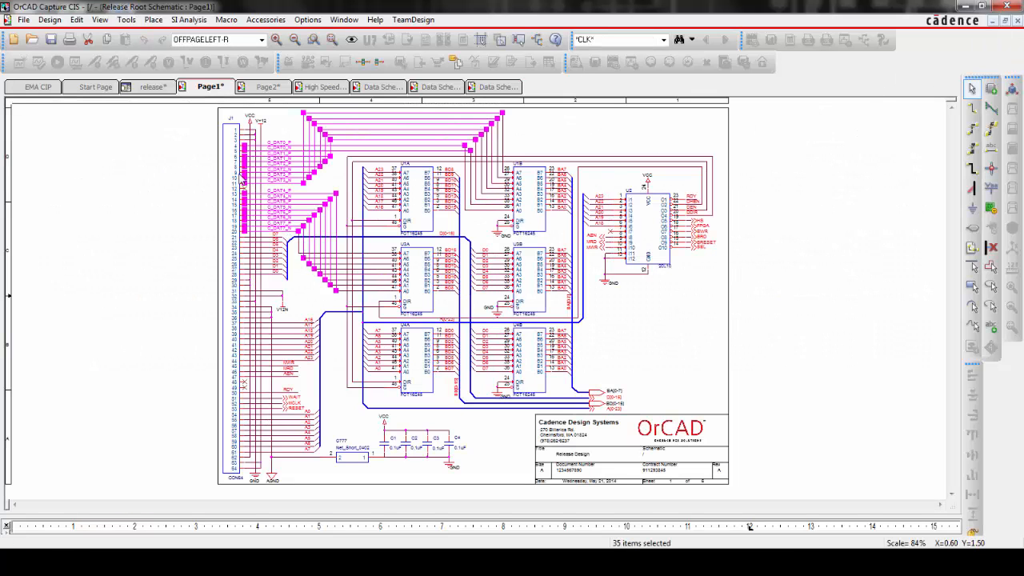
- Search the whole release design for *CLK* nets and open the properties of all matches together for editing
left_click(160, 88)
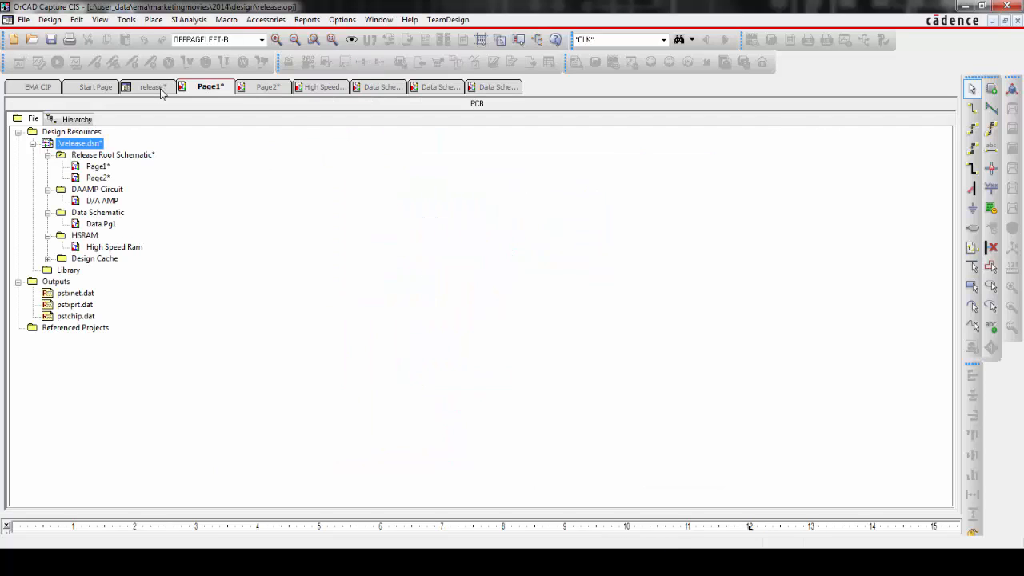
left_click_drag(604, 39, 576, 40)
left_click(614, 40)
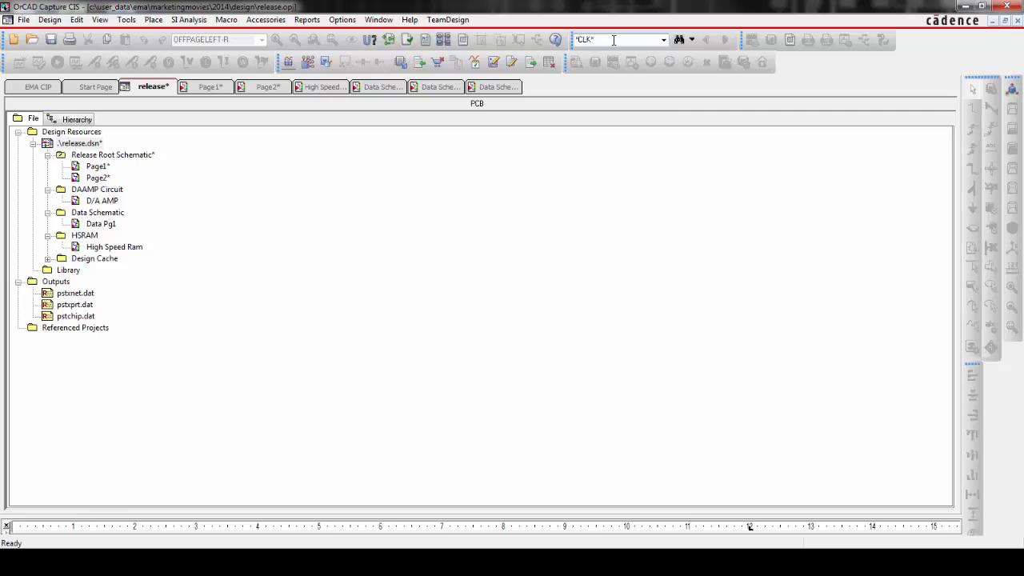
left_click(679, 40)
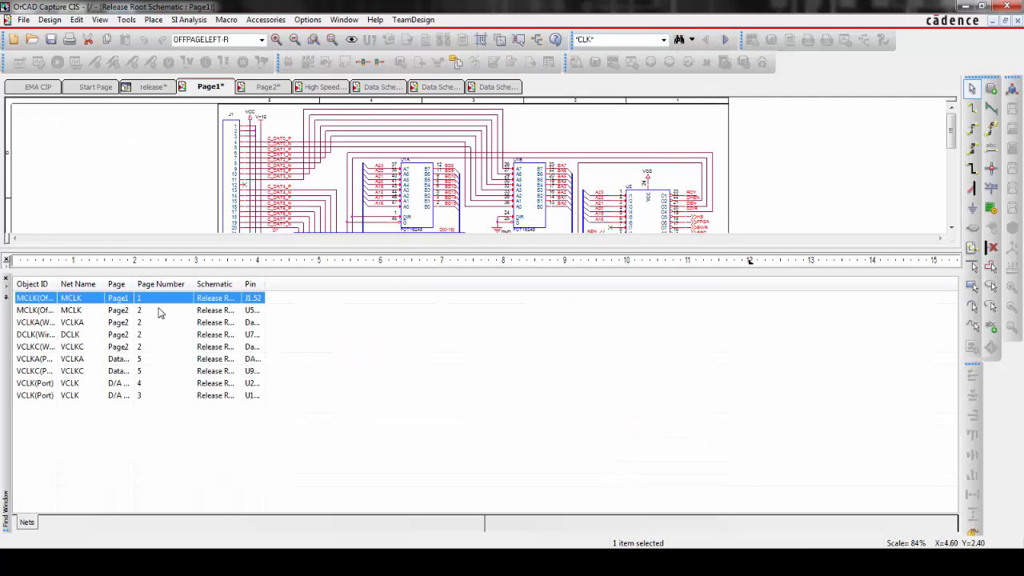
left_click(156, 395, "shift")
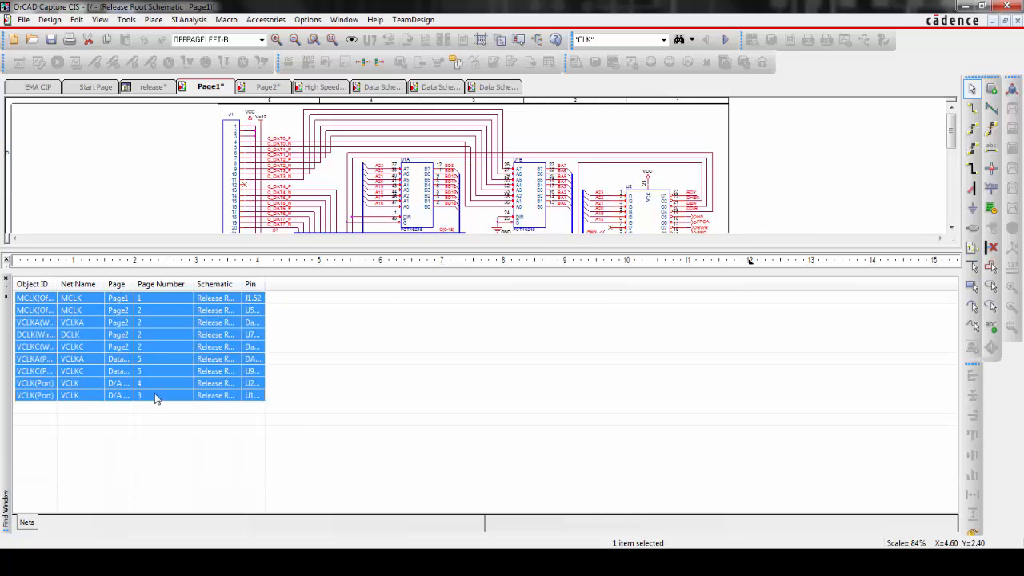
right_click(156, 396)
left_click(188, 400)
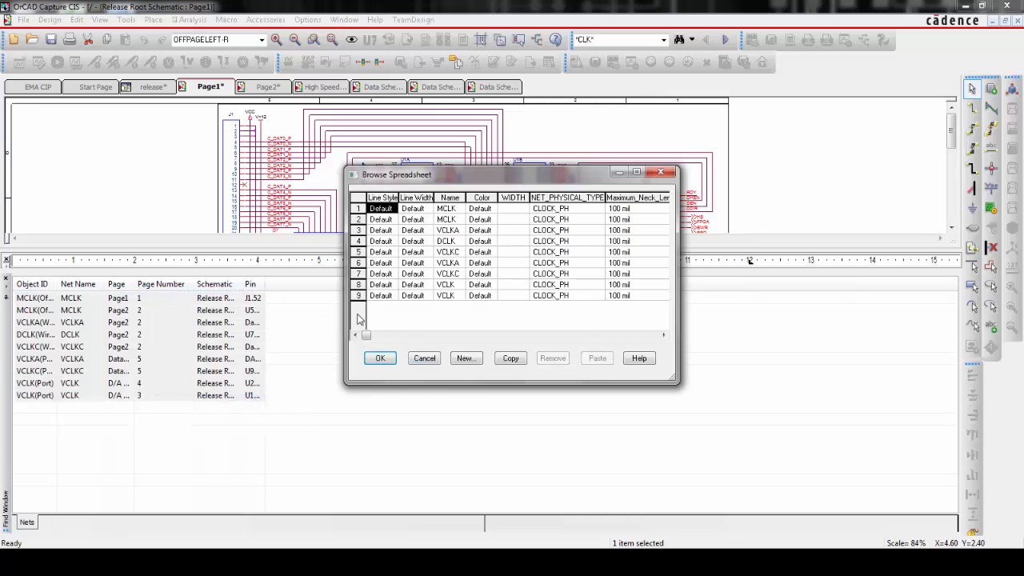
left_click_drag(346, 314, 113, 314)
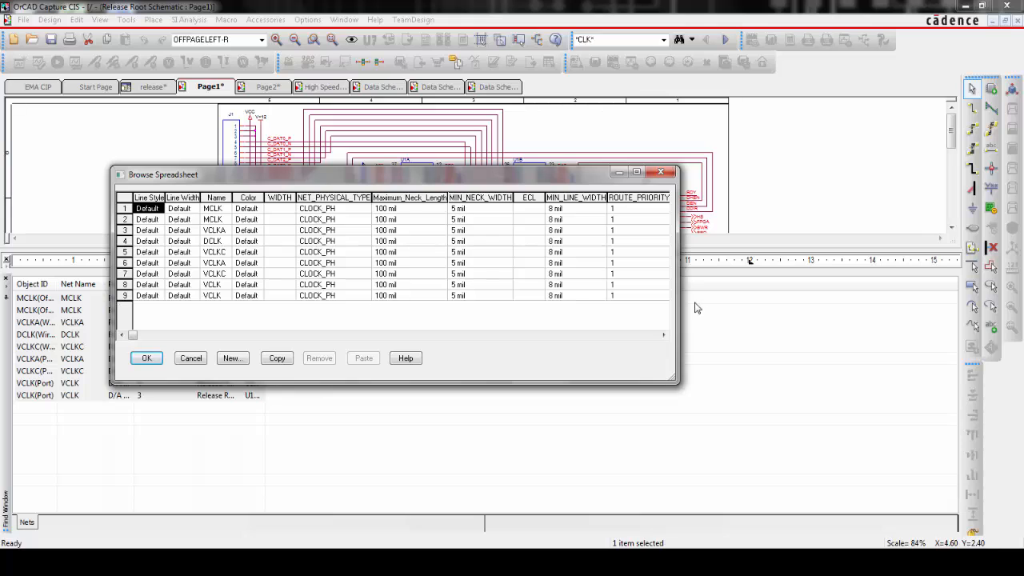
left_click_drag(679, 302, 770, 300)
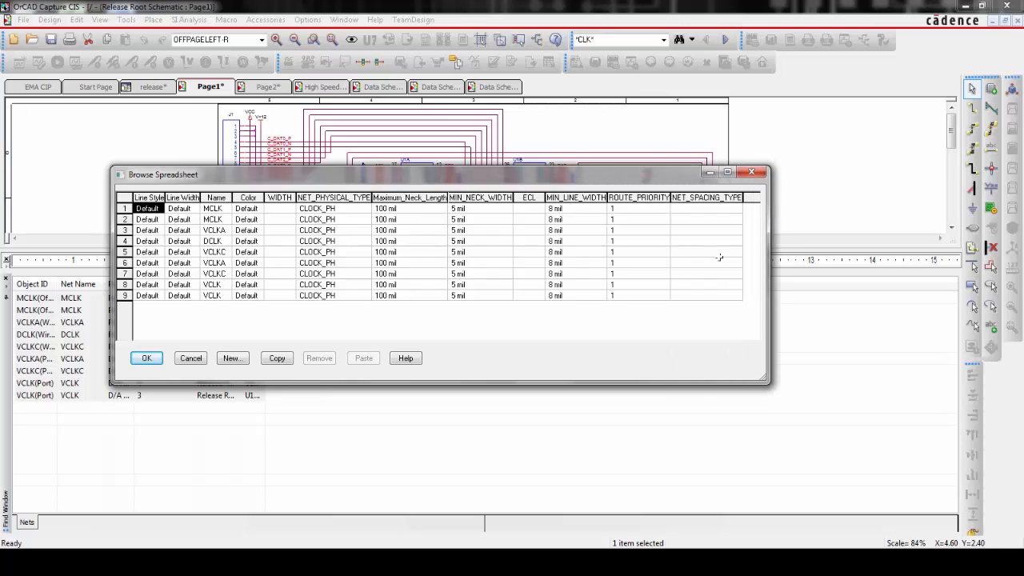
- Set NET_SPACING_TYPE to CLOCK for every listed clock net, apply the changes and close the search results
left_click(707, 209)
type("CL")
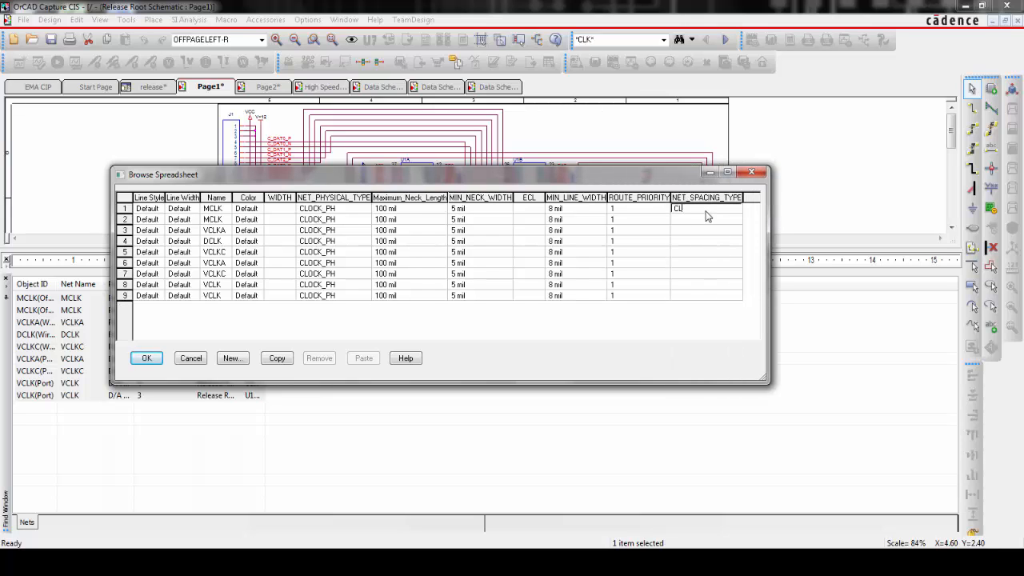
type("OCK")
left_click(704, 222)
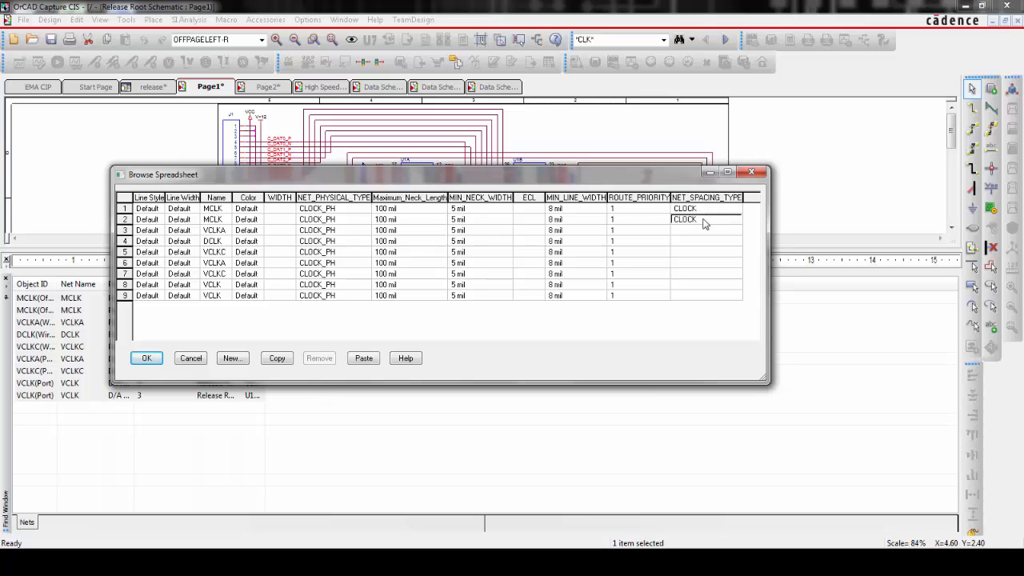
left_click(703, 230)
type("CLOCK")
left_click(701, 241)
type("CLOCK")
left_click(701, 252)
type("CLOCK")
left_click(701, 263)
type("CLOCK")
left_click(703, 273)
type("CLOCK")
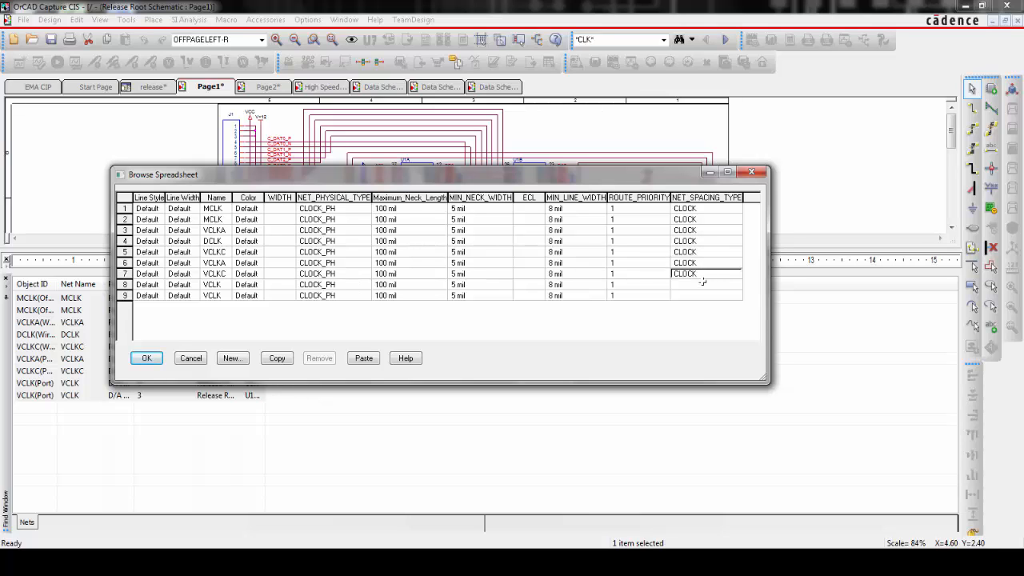
left_click(701, 285)
type("CLOCK")
left_click(701, 295)
type("CLOCK")
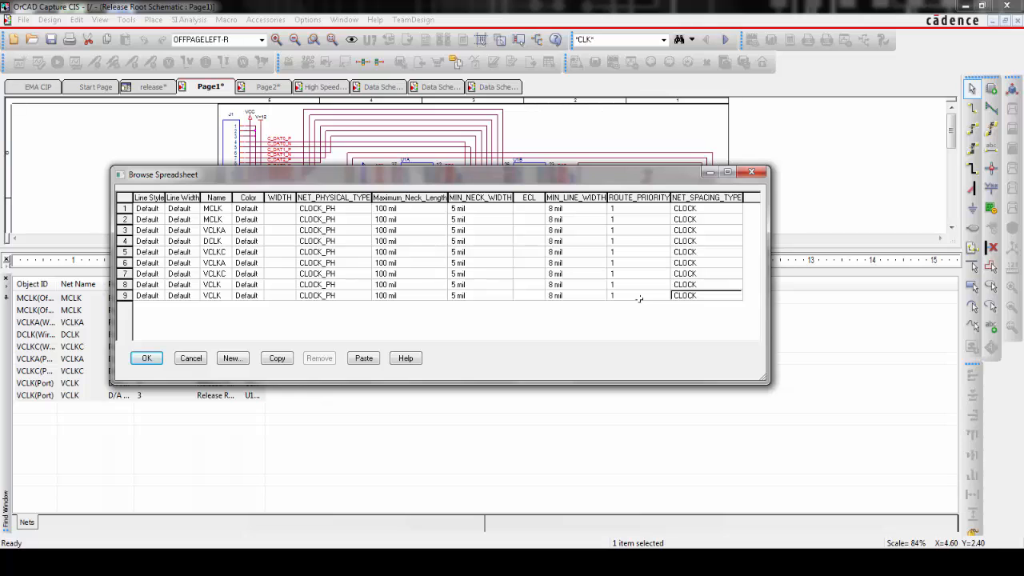
left_click(148, 359)
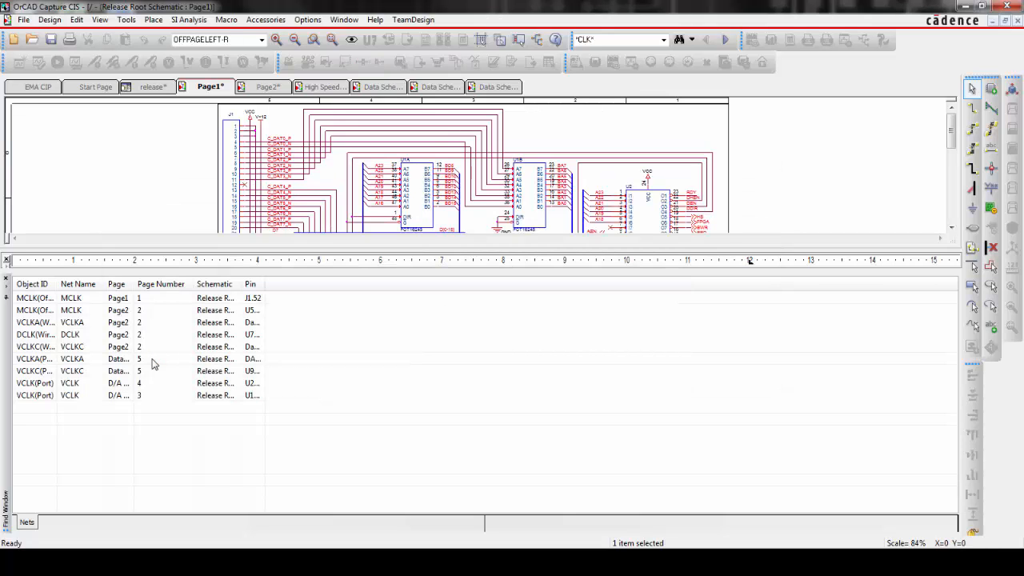
left_click(7, 280)
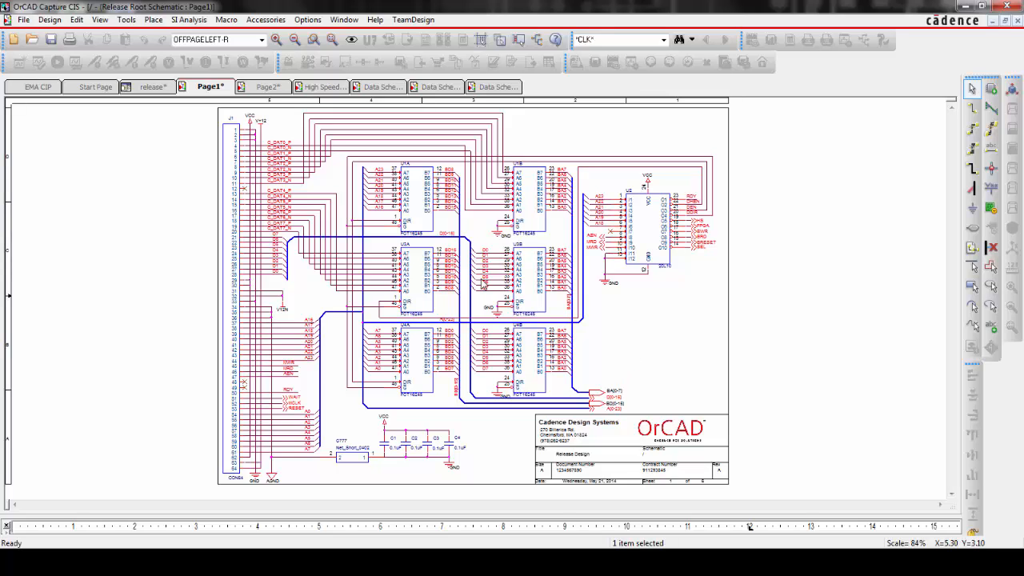
- Set the flat-net property TOTAL_ETCH_LENGTH to 2300mil:2500mil for nets D0–D7 entering U4B on Page1
left_click_drag(475, 326, 509, 378)
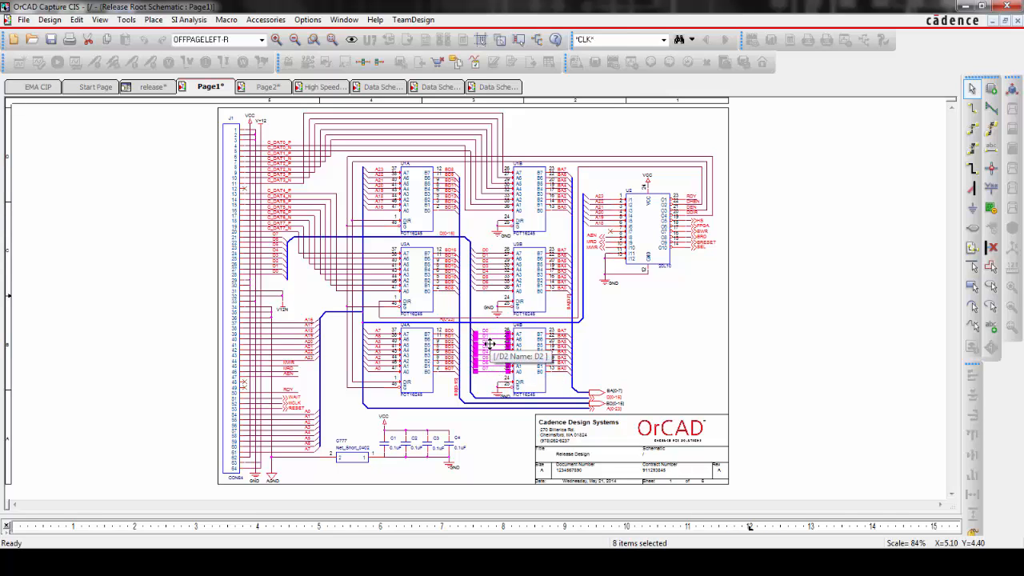
right_click(491, 347)
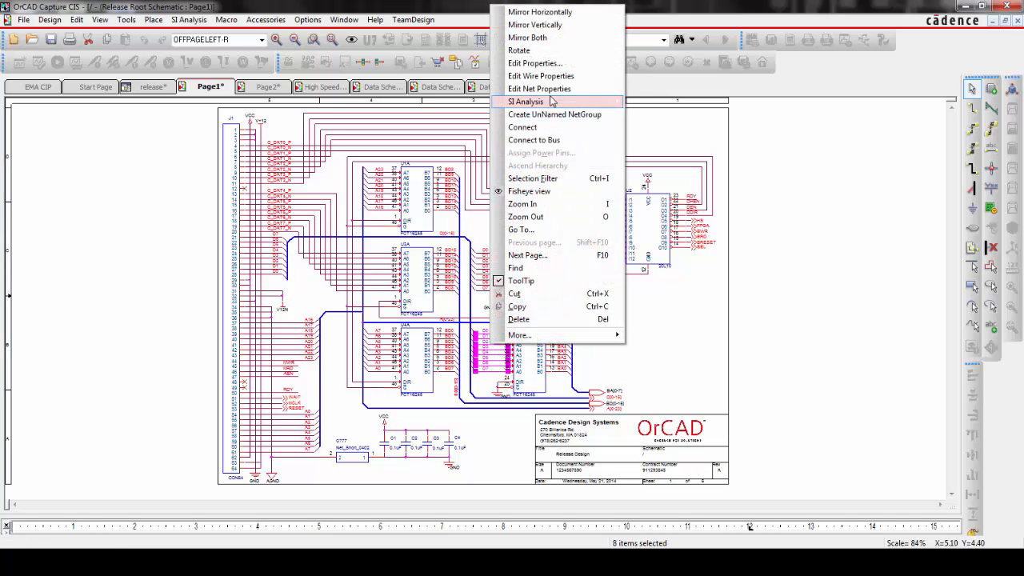
left_click(534, 63)
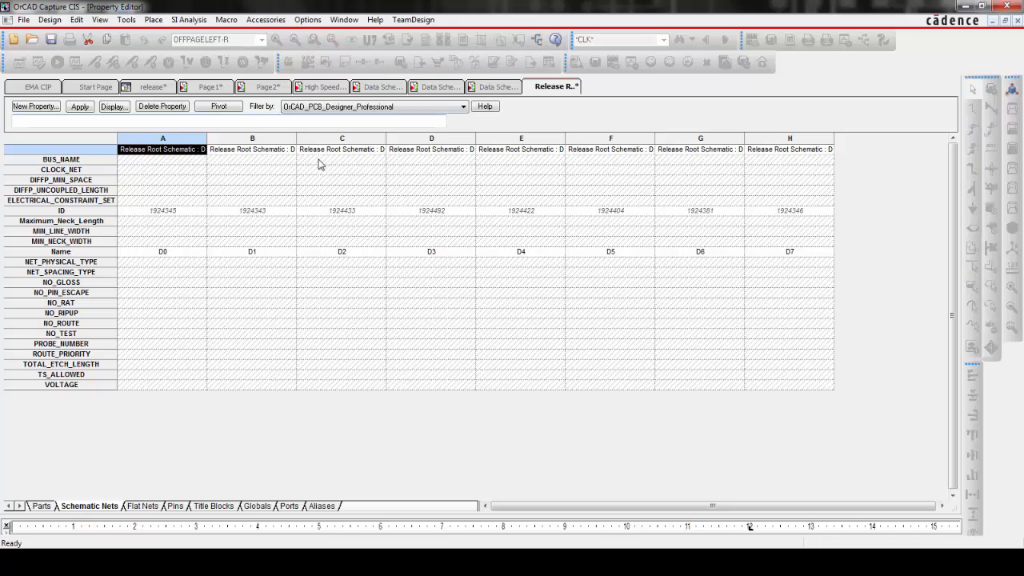
left_click(144, 507)
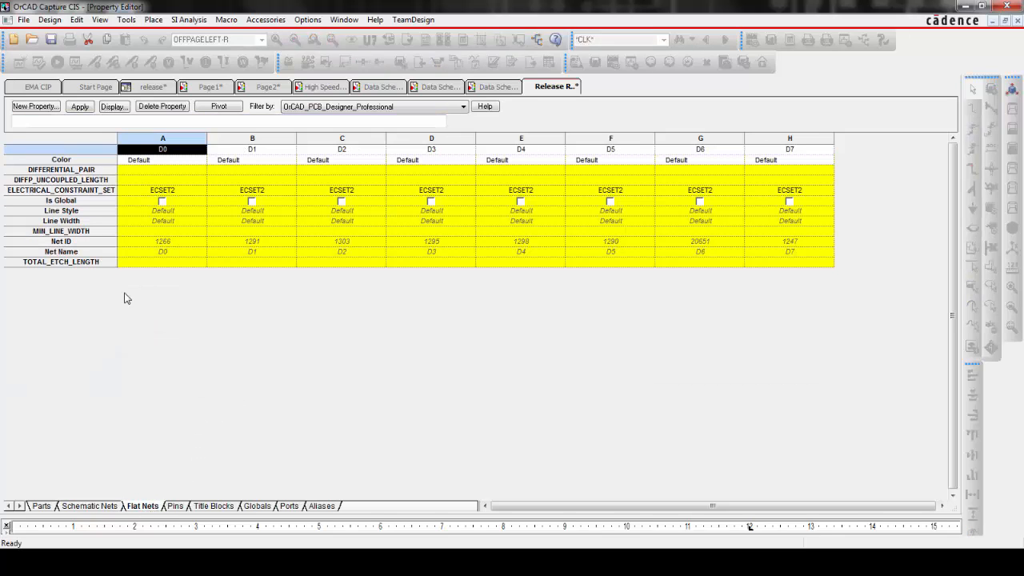
left_click(107, 262)
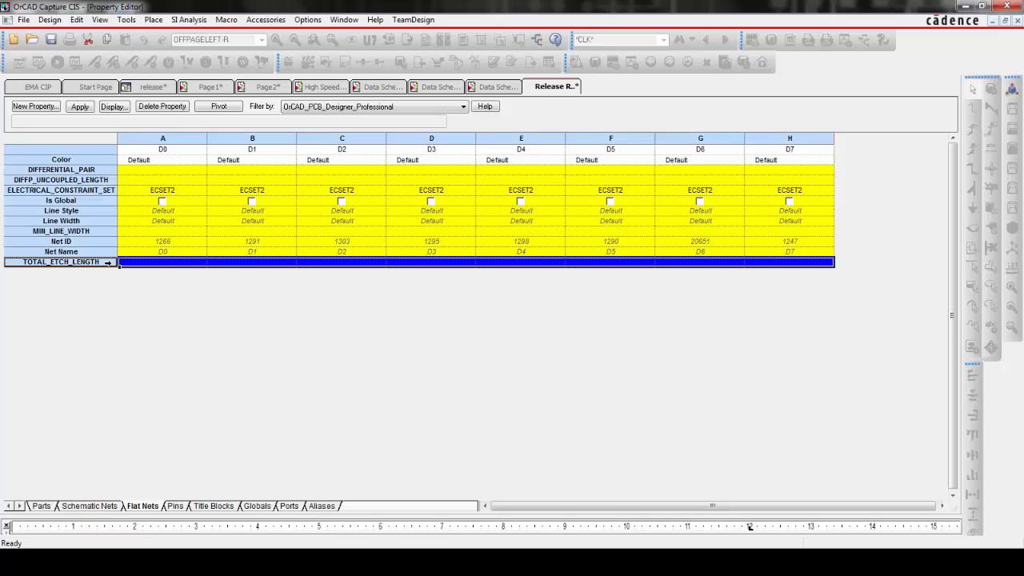
right_click(108, 269)
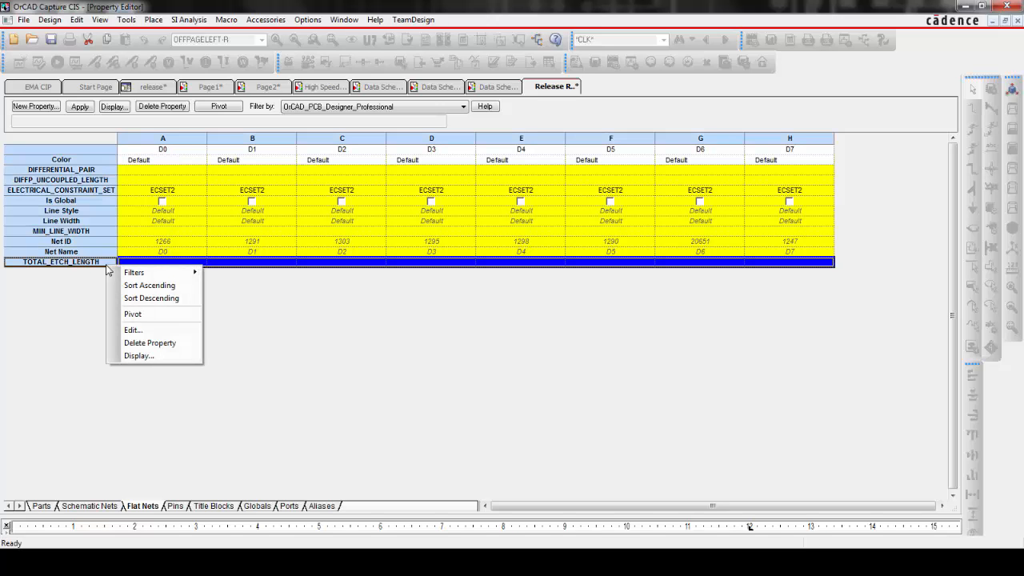
left_click(140, 327)
left_click(439, 272)
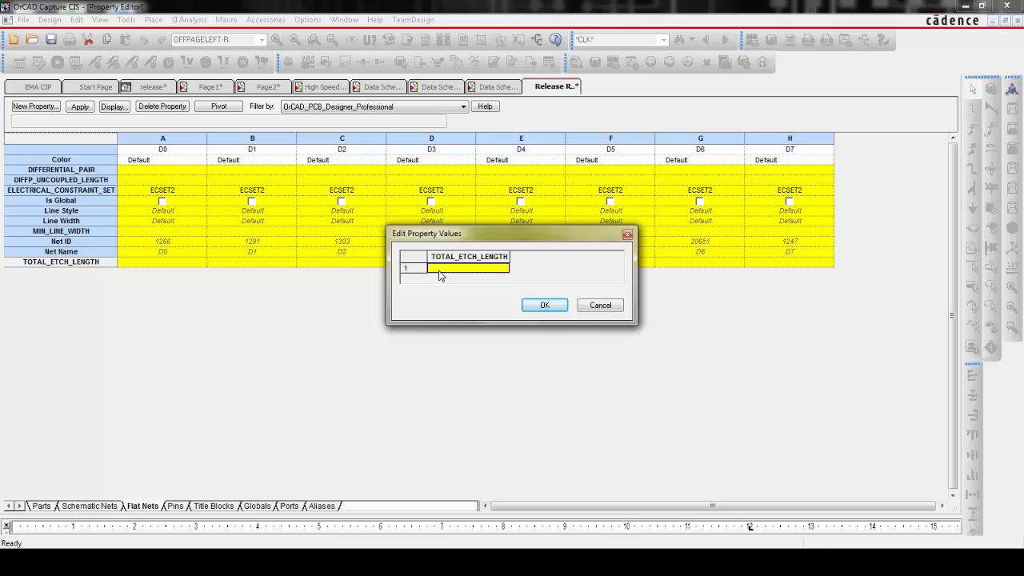
type("2300mil:2500mil")
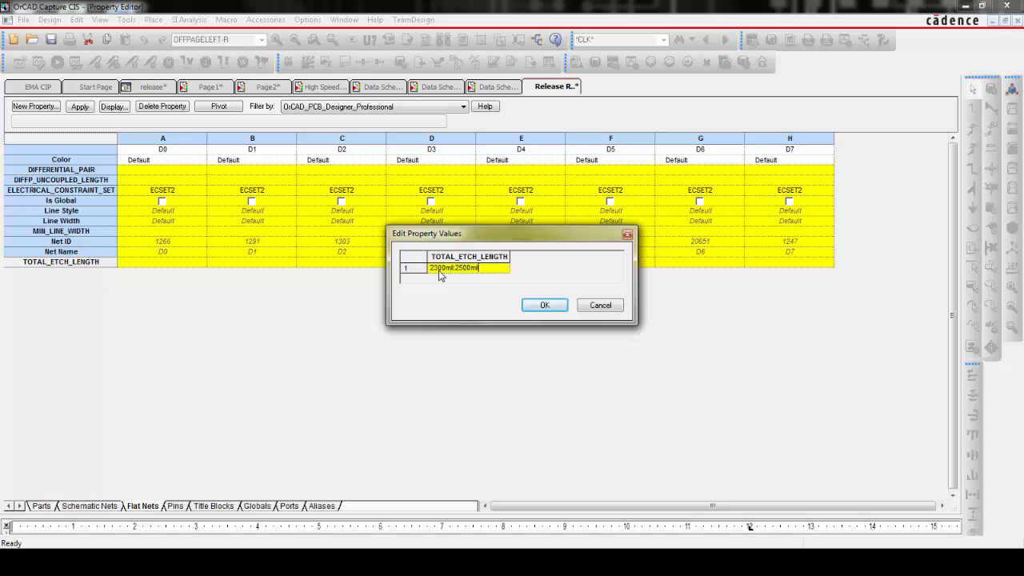
left_click(545, 305)
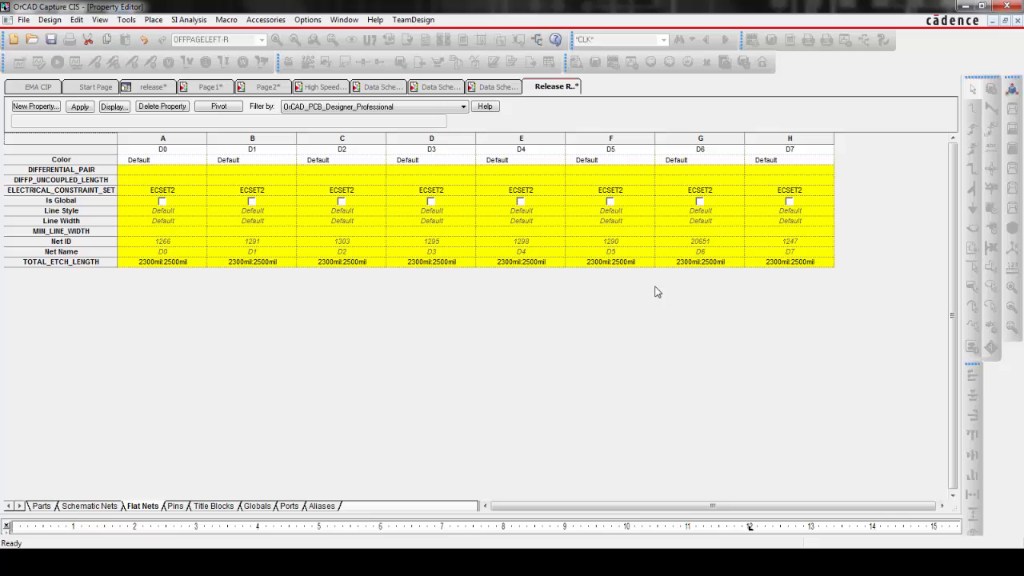
left_click(1018, 21)
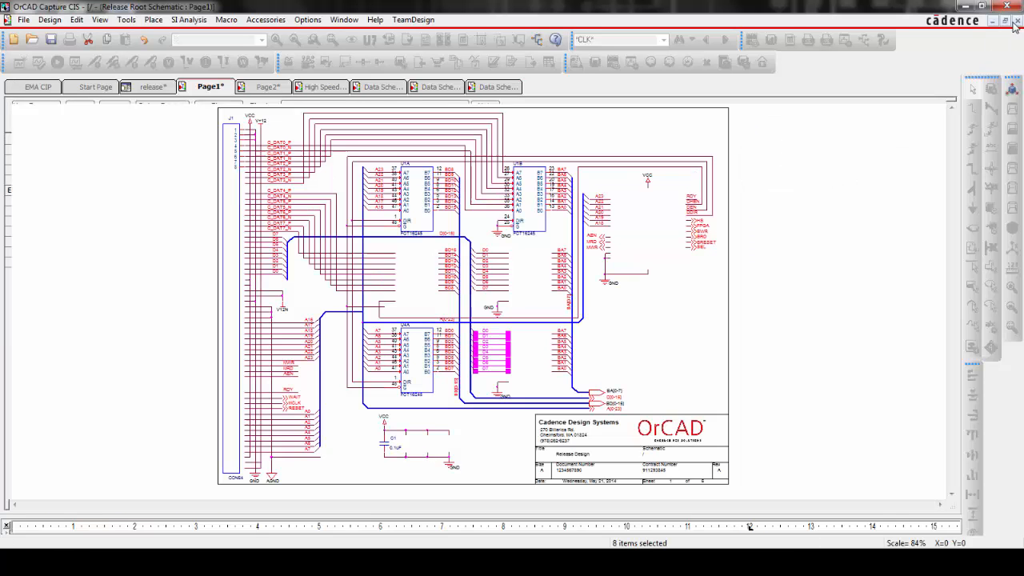
- Open the PCB Editor netlist creation settings for the release design
left_click(153, 86)
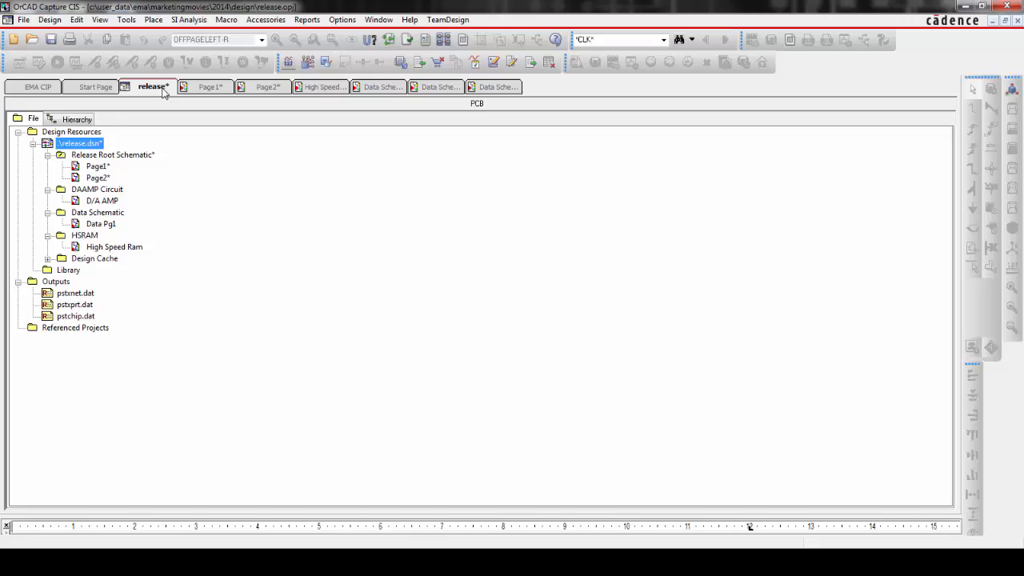
left_click(129, 19)
mouse_move(153, 19)
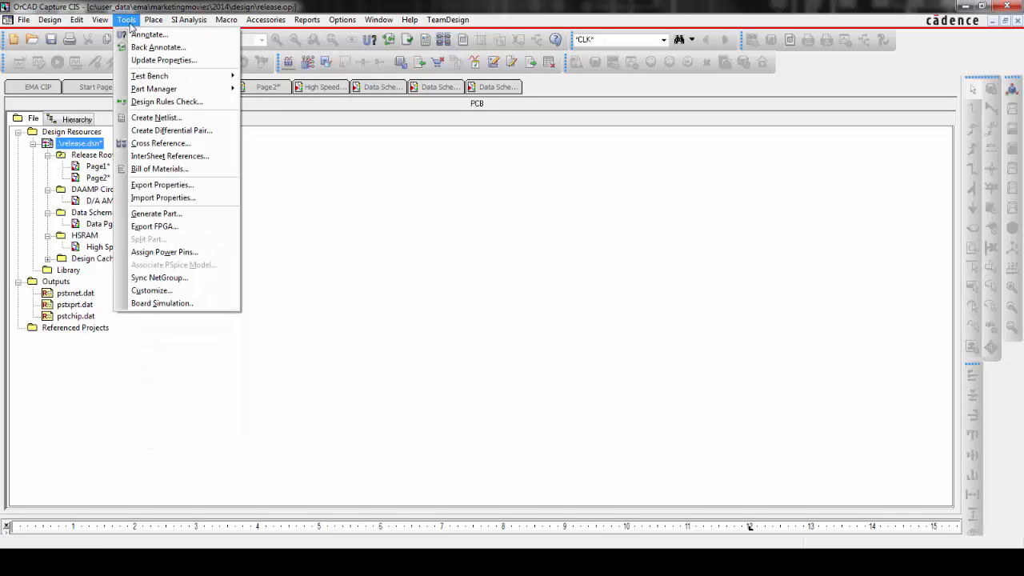
left_click(146, 120)
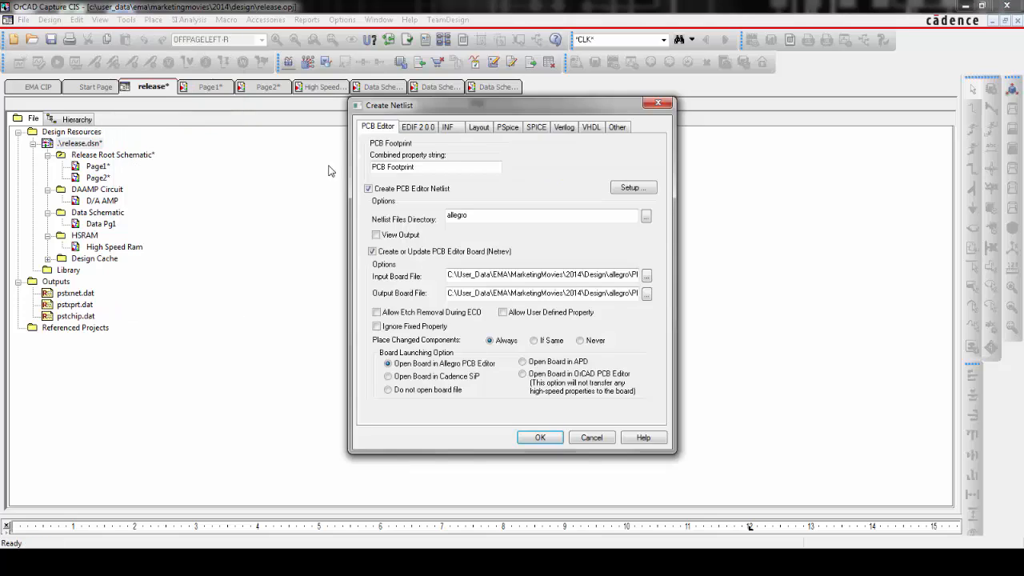
- Check the HARD_LOCATION and ROOM entries in the netlist configuration file allegro.cfg, then return to the netlist settings
left_click(625, 189)
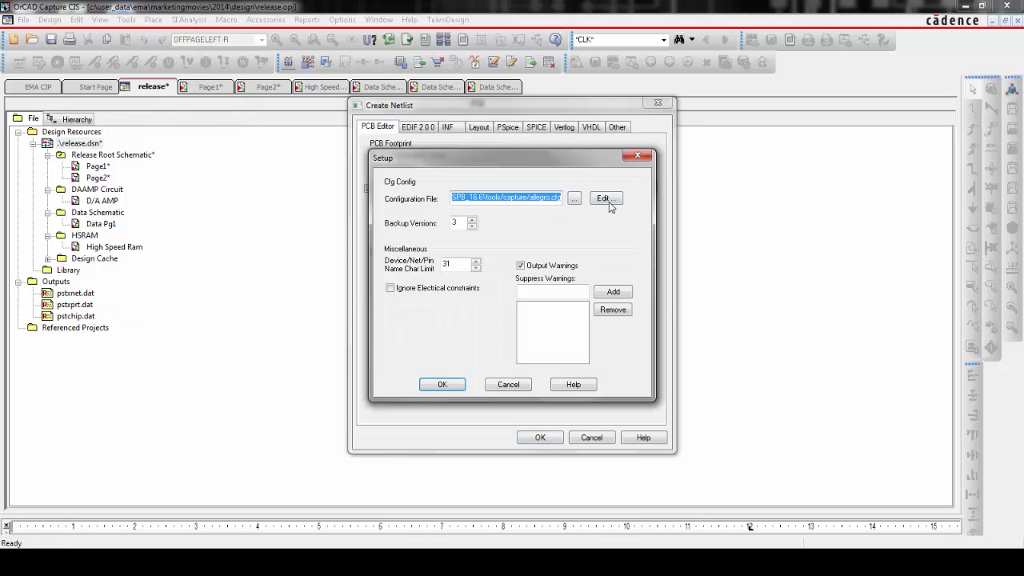
left_click(609, 202)
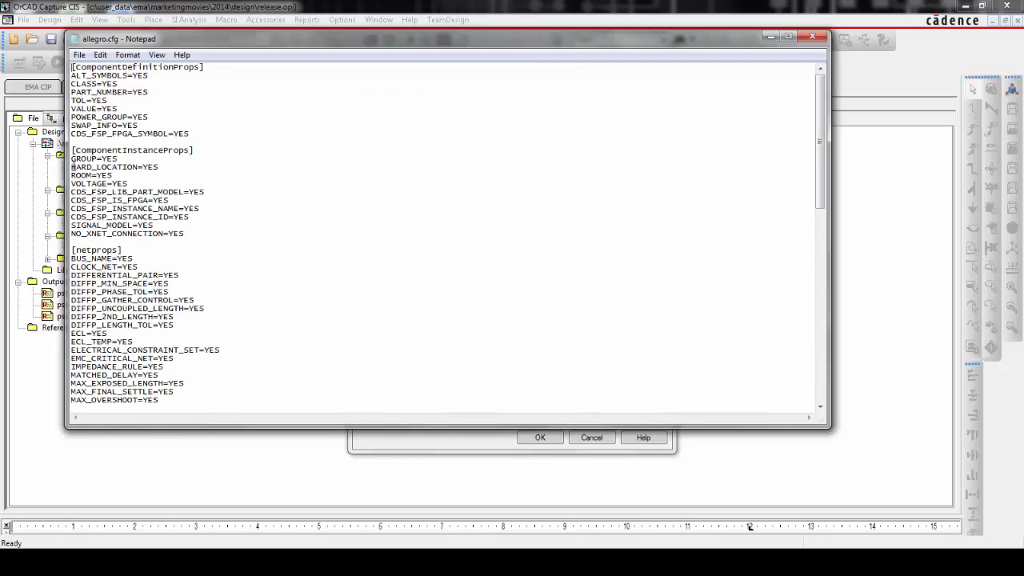
left_click_drag(72, 167, 126, 174)
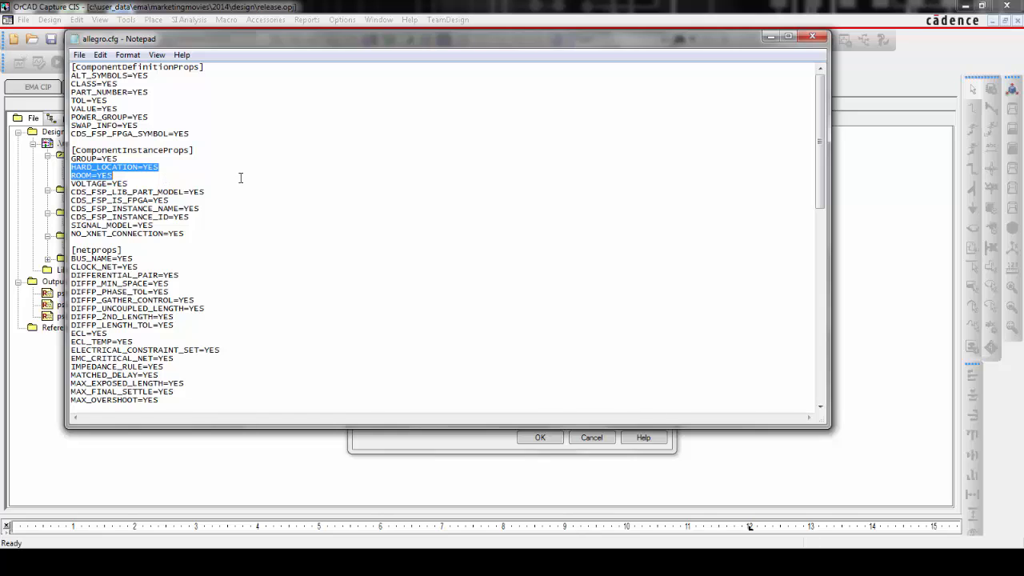
left_click(811, 39)
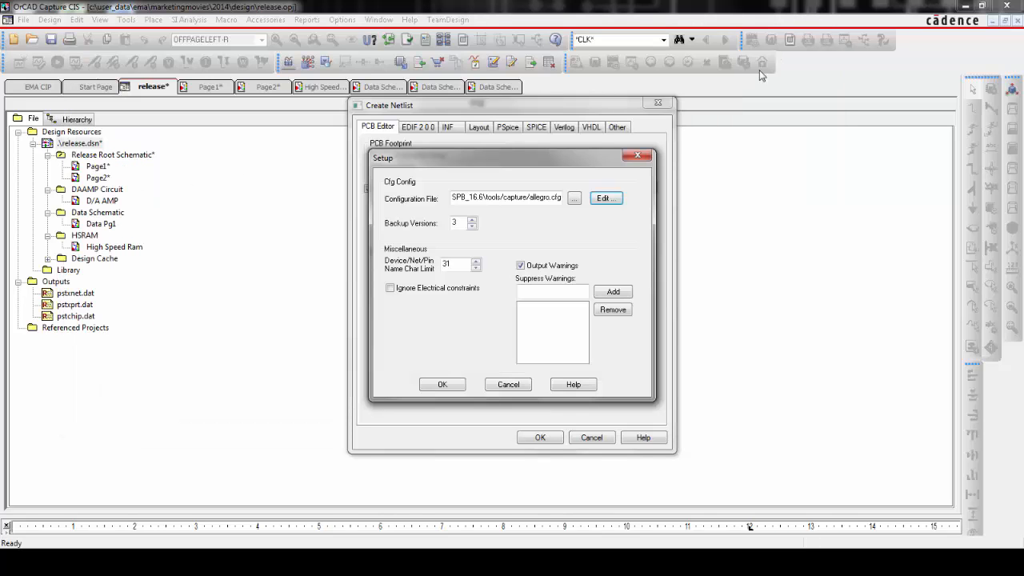
left_click(452, 386)
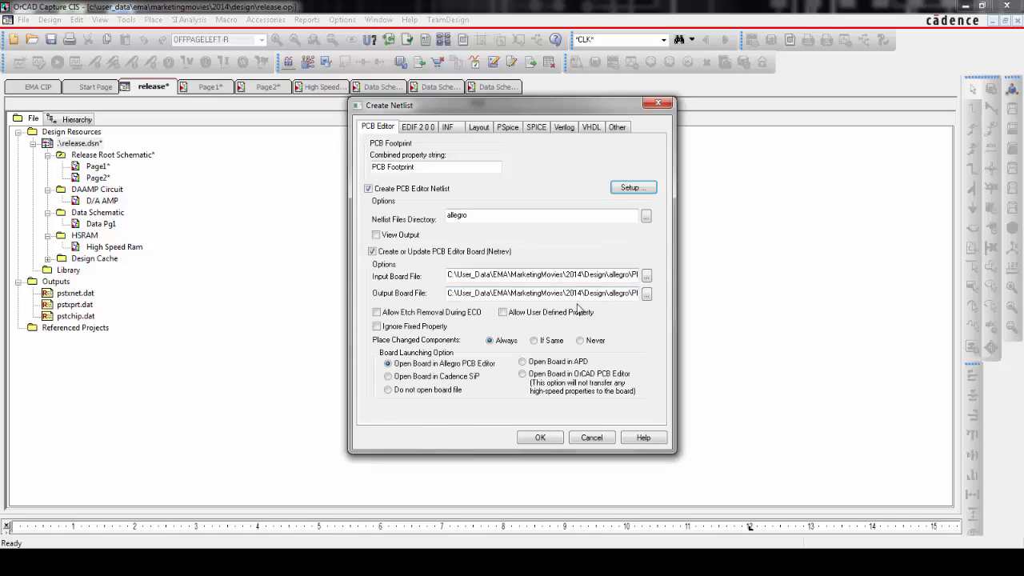
- Set the netlist's input board file to Placement.brd and its output board file to Placement2.brd
left_click(647, 275)
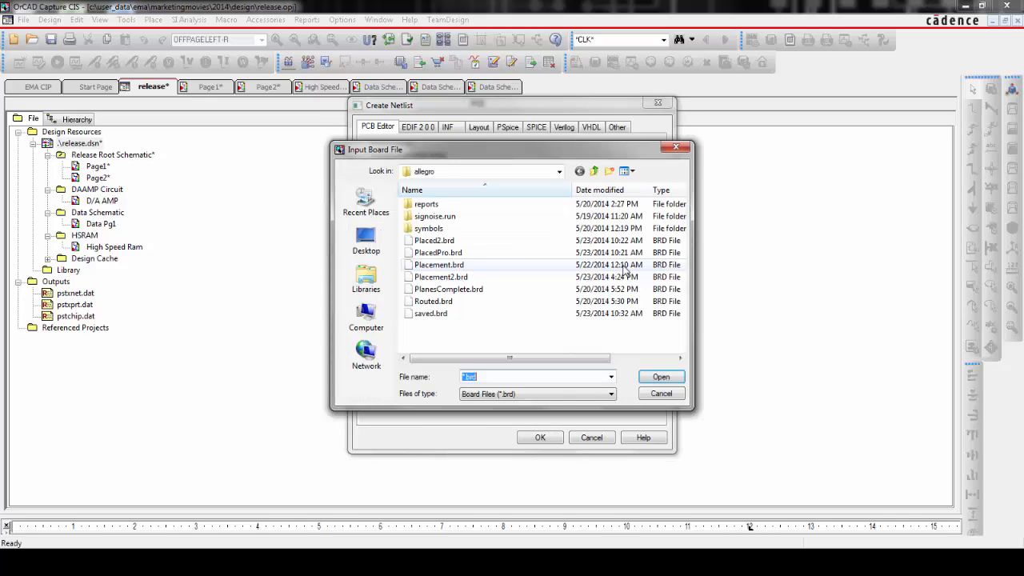
left_click(444, 265)
left_click(661, 377)
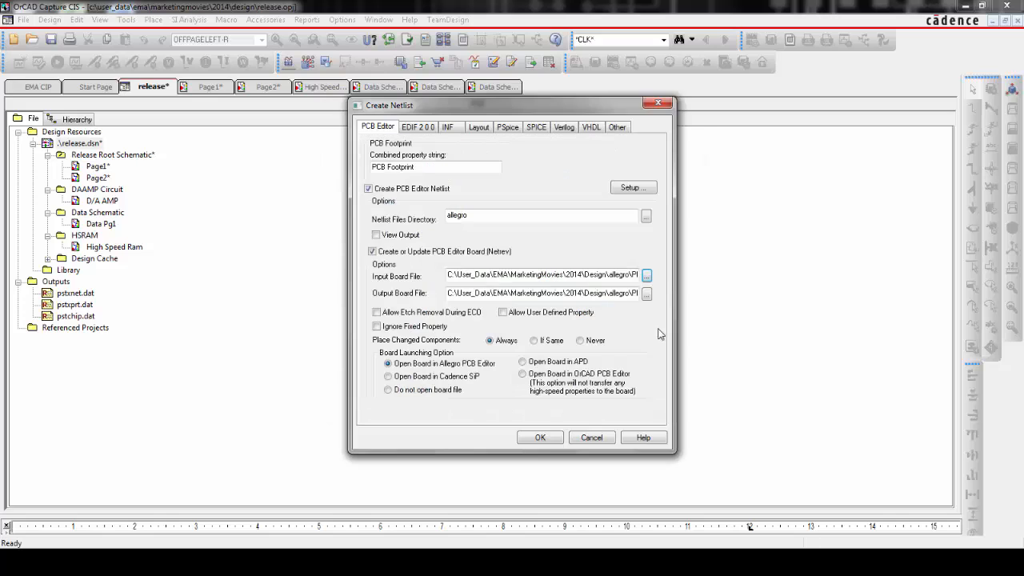
left_click(647, 294)
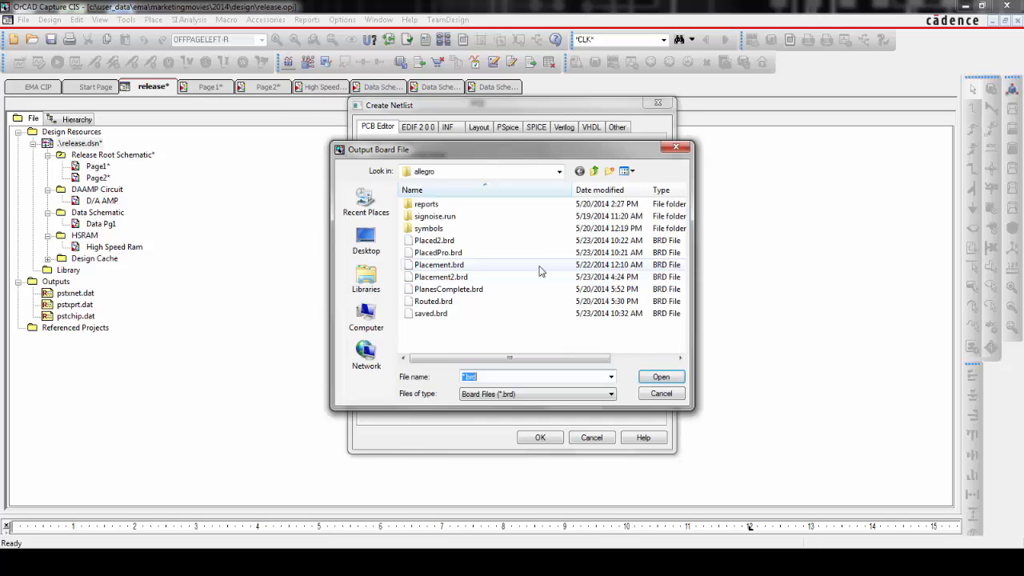
left_click(443, 277)
left_click(661, 377)
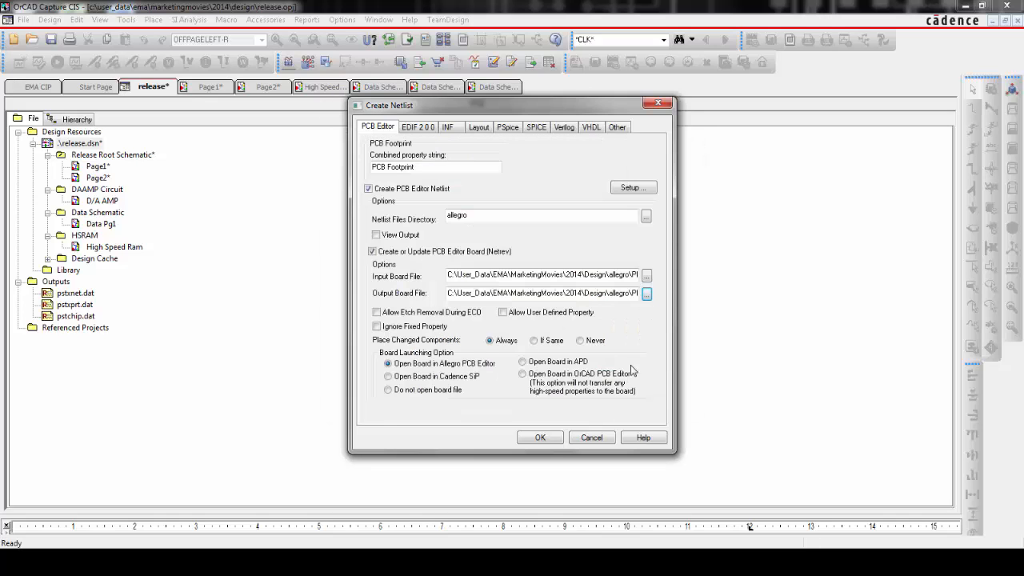
- Create the netlist with these settings and open the resulting board in OrCAD PCB Designer Professional
left_click(556, 440)
left_click(583, 314)
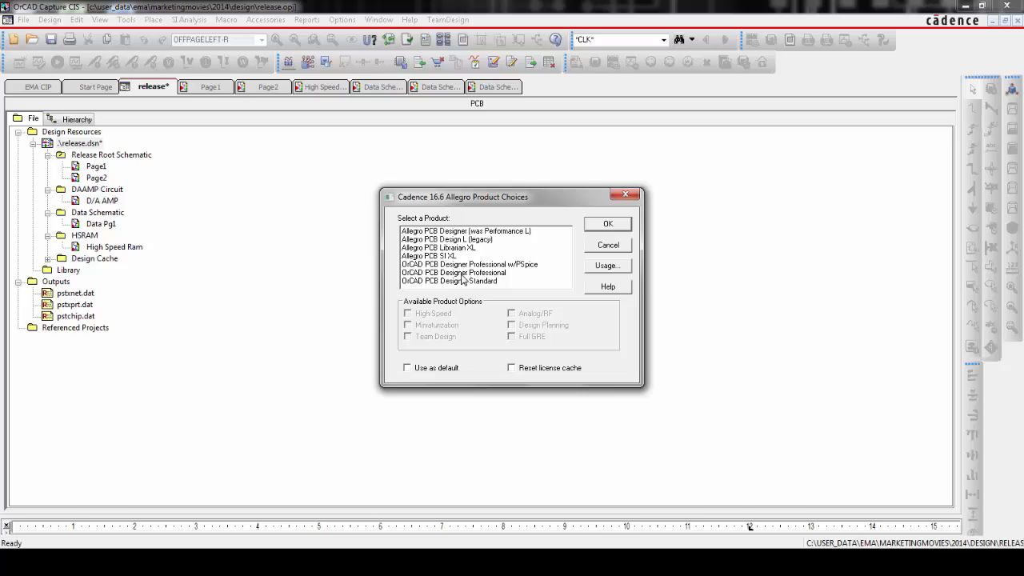
double_click(460, 273)
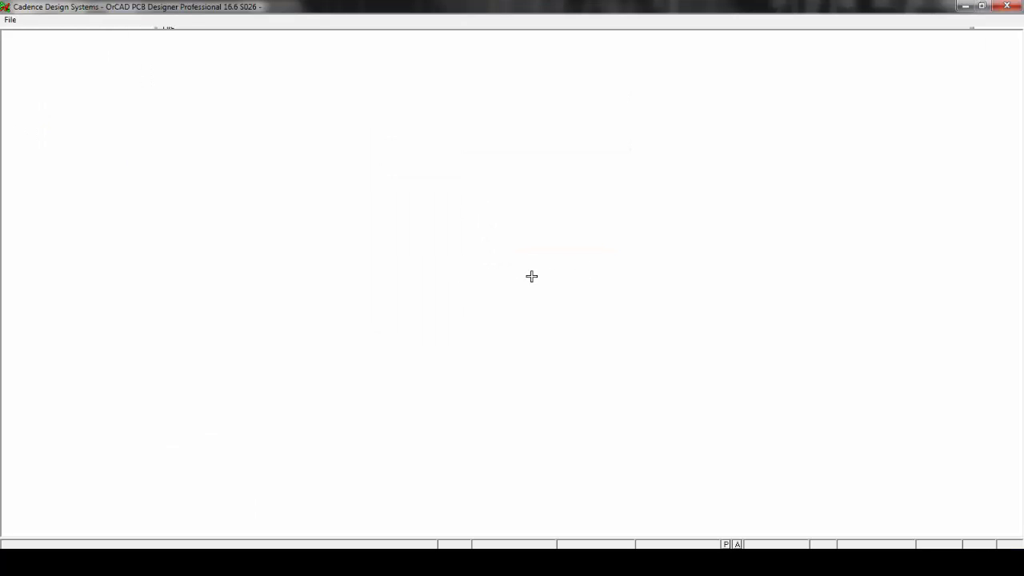
left_click(619, 321)
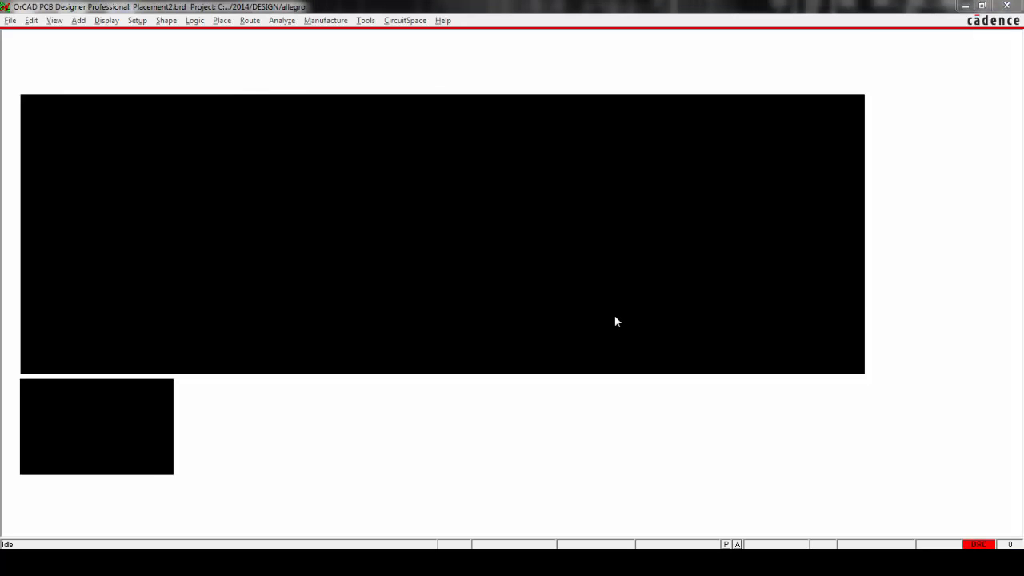